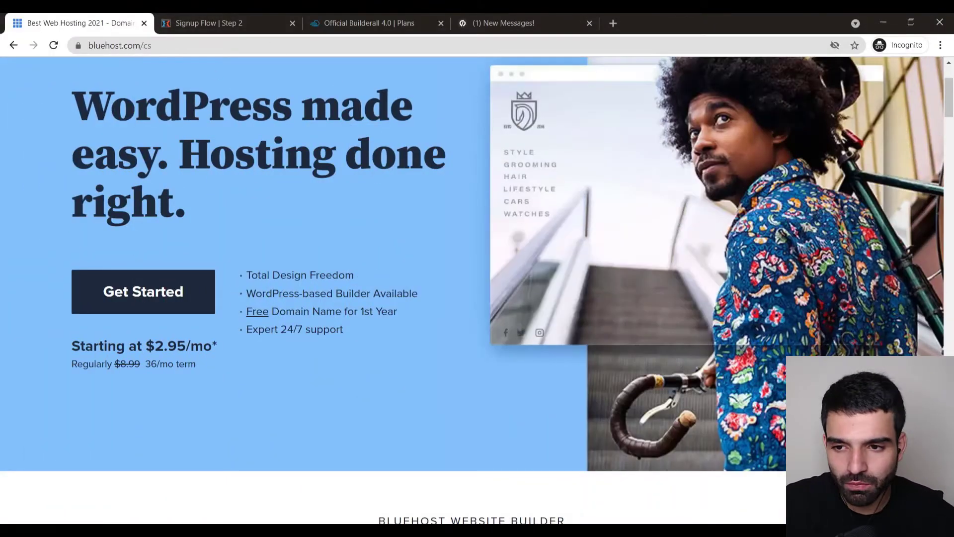
- Review the ClickFunnels billing page, highlighting the $297/MONTH price and the free 14-day trial note
scroll(517, 351, up, 2)
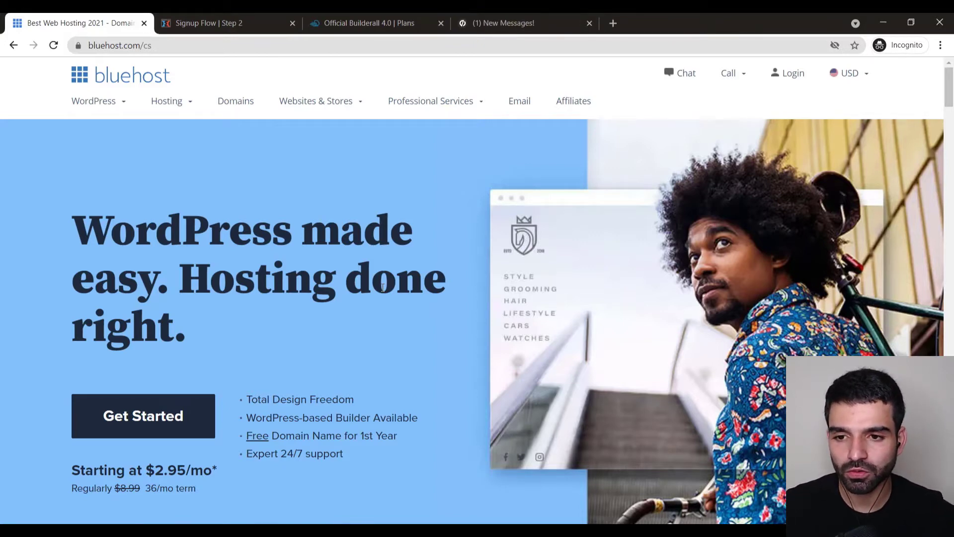
click(221, 20)
scroll(301, 200, up, 5)
scroll(502, 266, down, 8)
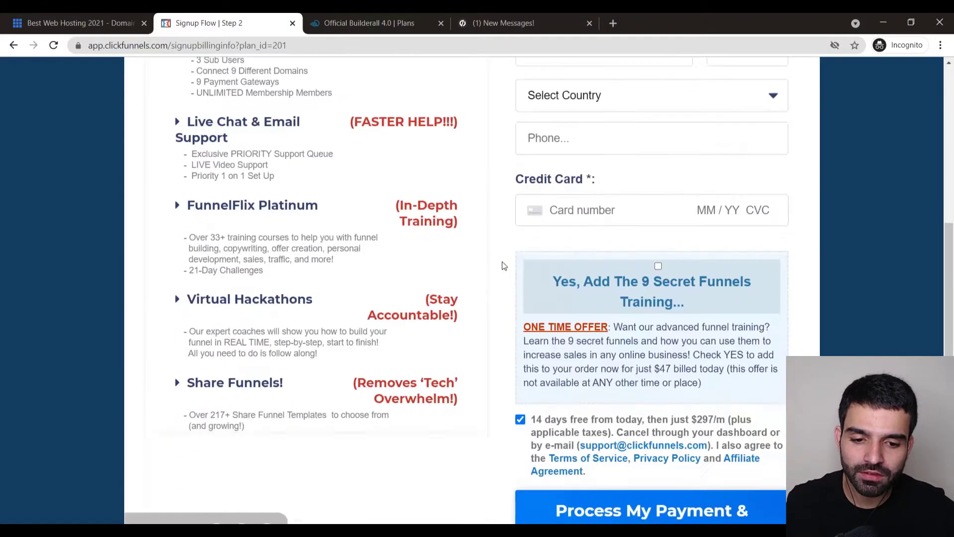
scroll(591, 303, up, 8)
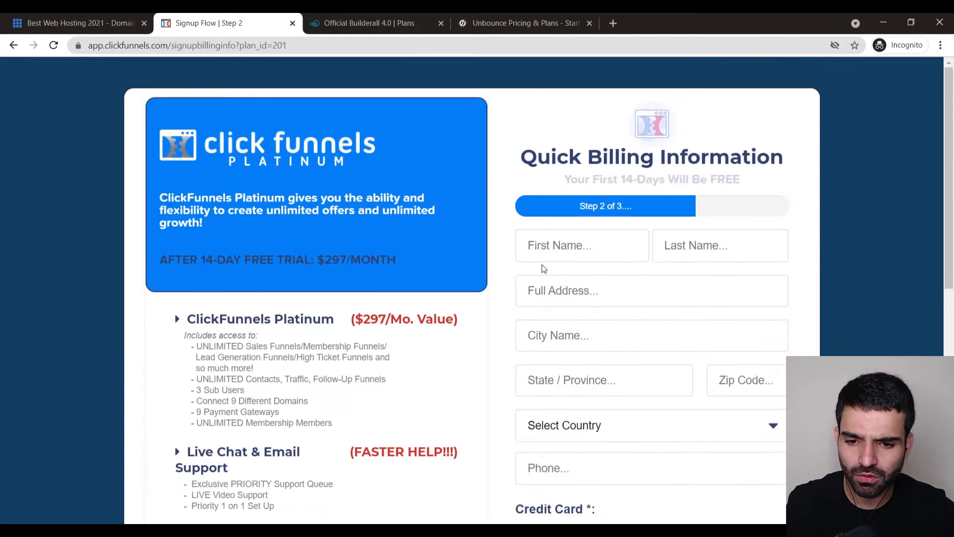
scroll(371, 266, down, 7)
scroll(574, 289, down, 2)
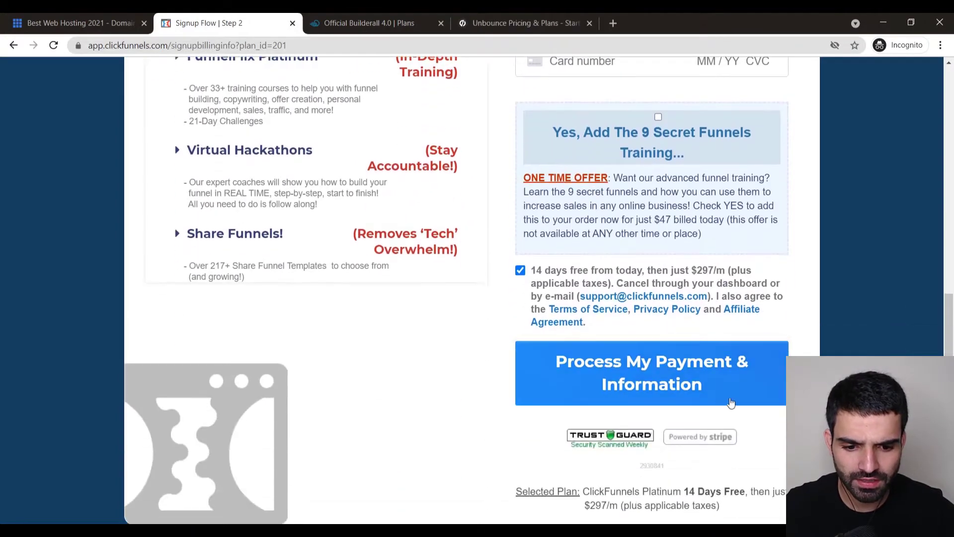
scroll(521, 321, up, 7)
scroll(386, 270, up, 2)
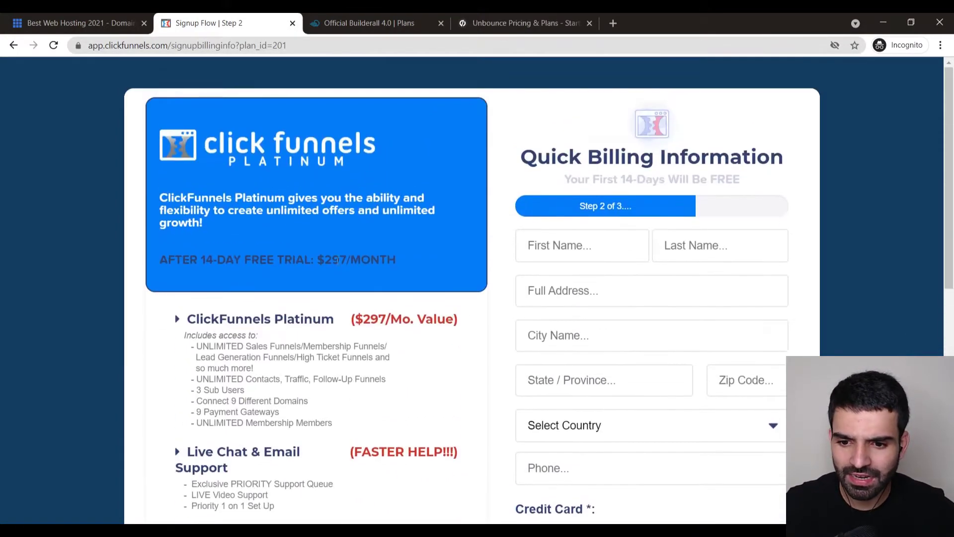
drag(311, 257, 394, 258)
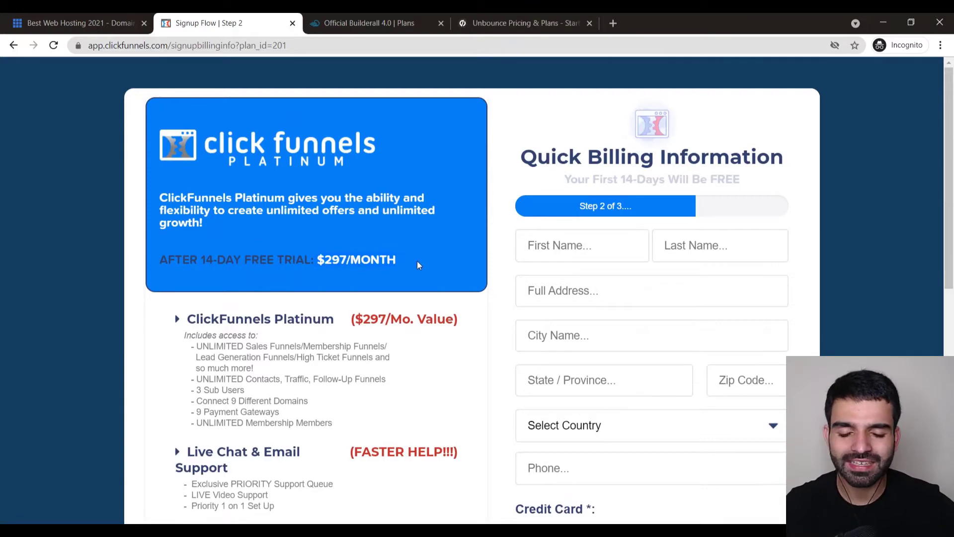
drag(614, 180, 501, 197)
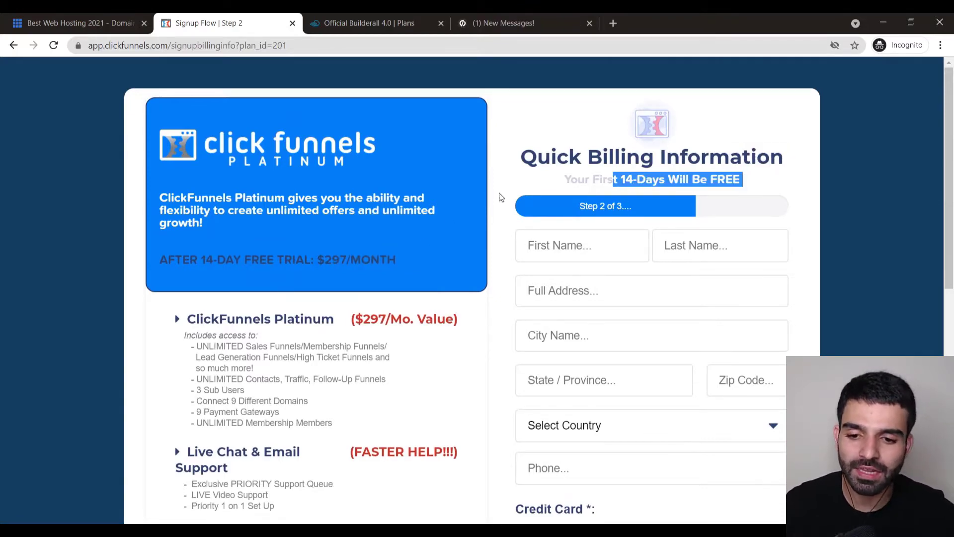
- Compare the Builderall plans and Unbounce pricing pages, then return to the Bluehost homepage
click(372, 16)
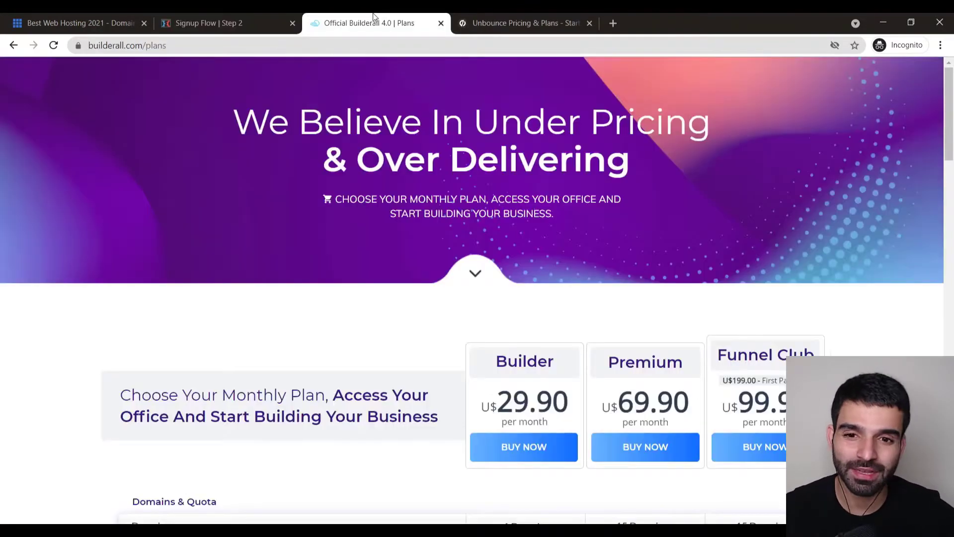
click(559, 17)
click(249, 15)
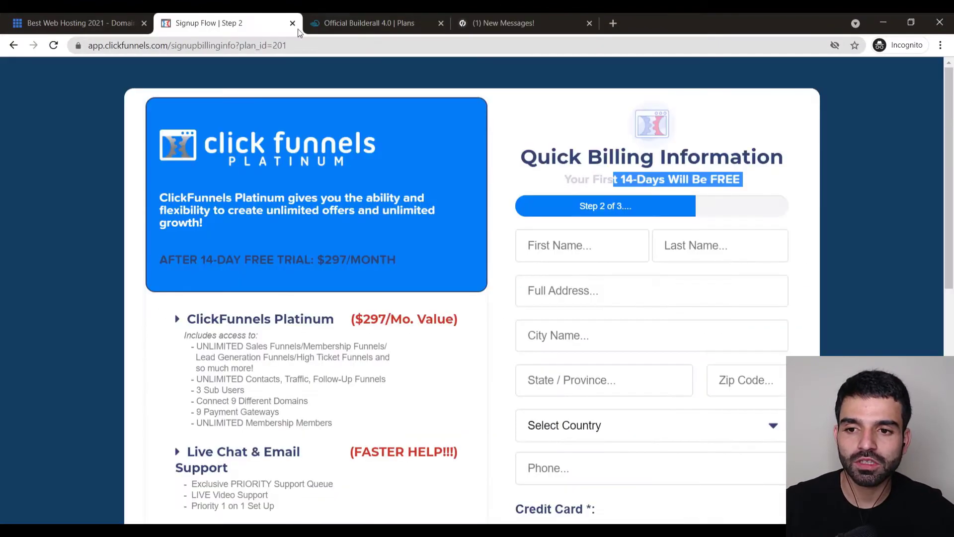
click(358, 21)
click(469, 22)
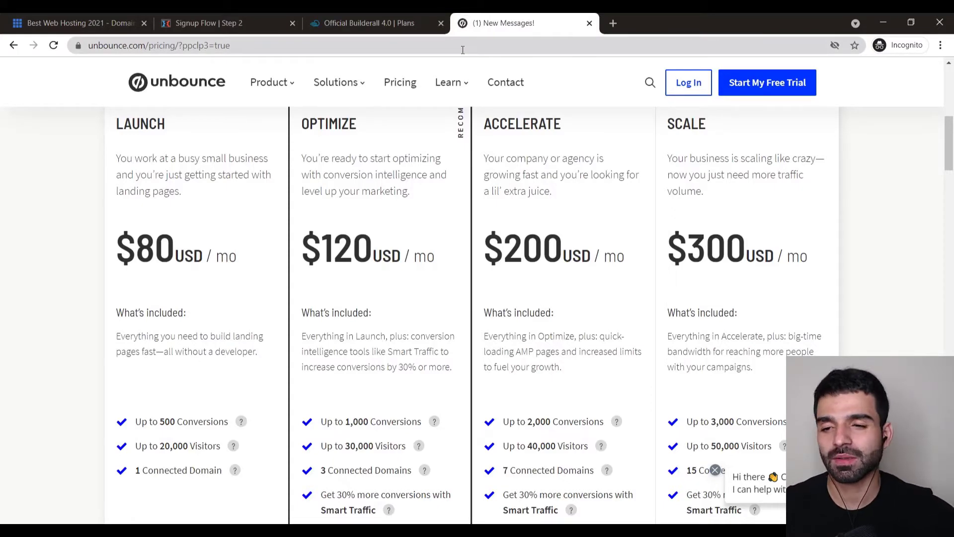
click(189, 17)
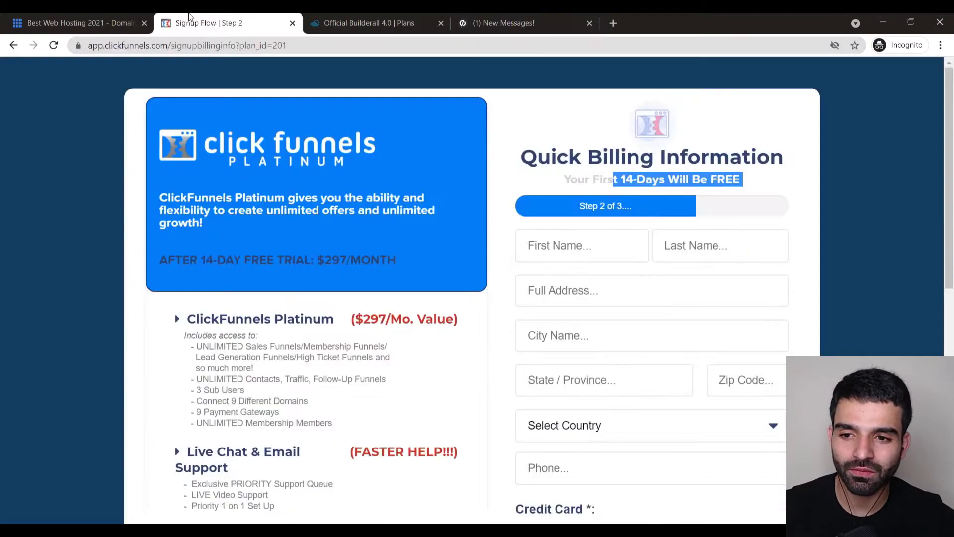
click(59, 15)
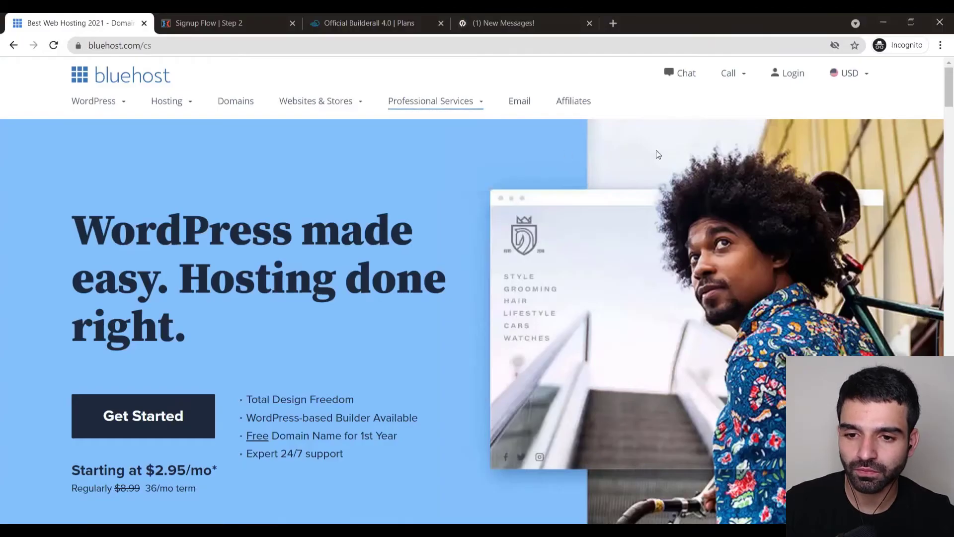
mouse_move(134, 115)
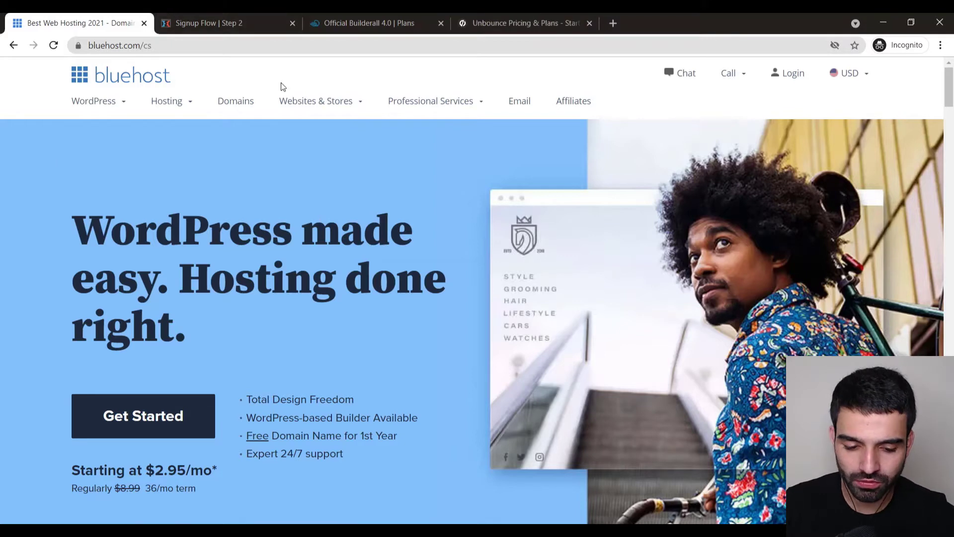
click(462, 469)
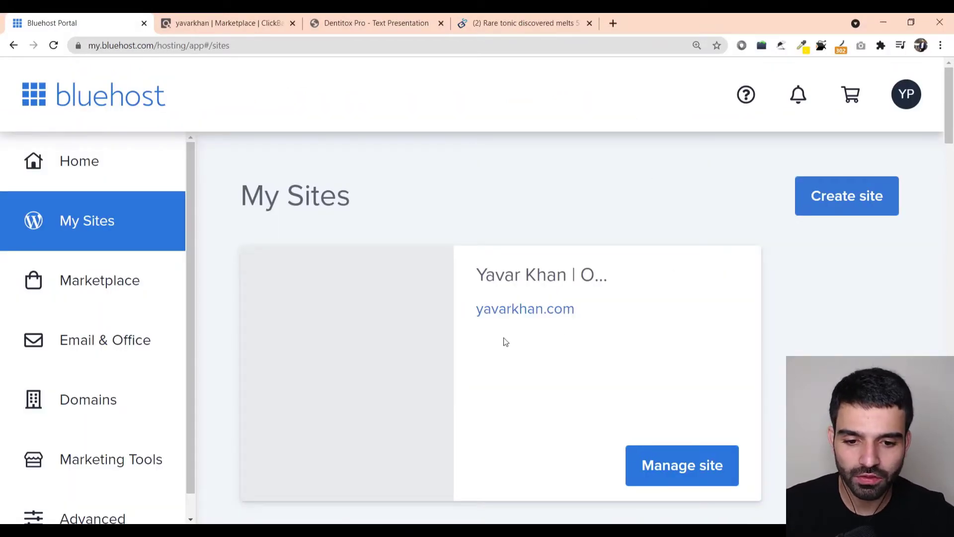
click(843, 195)
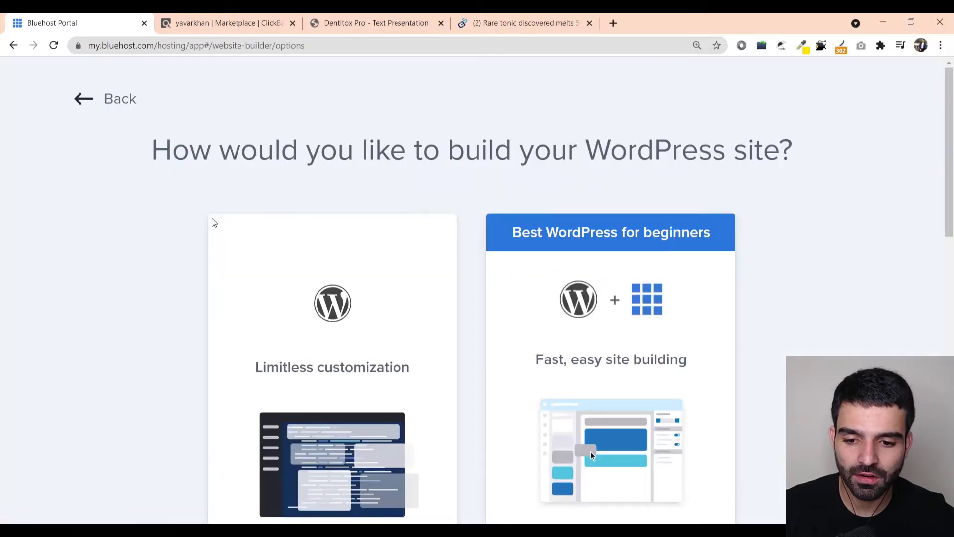
scroll(268, 238, down, 5)
key(ctrl+minus)
scroll(283, 241, up, 3)
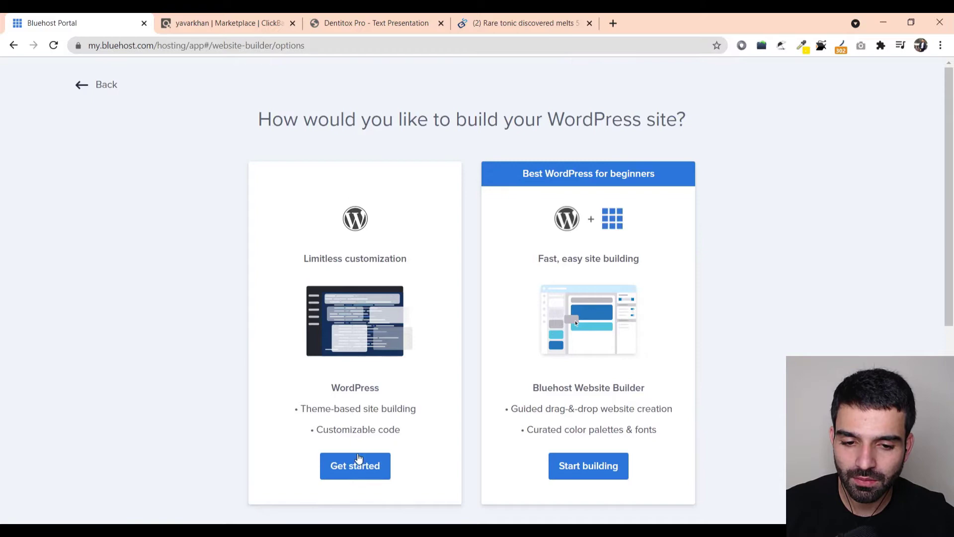
scroll(377, 378, down, 5)
scroll(376, 378, up, 5)
click(348, 465)
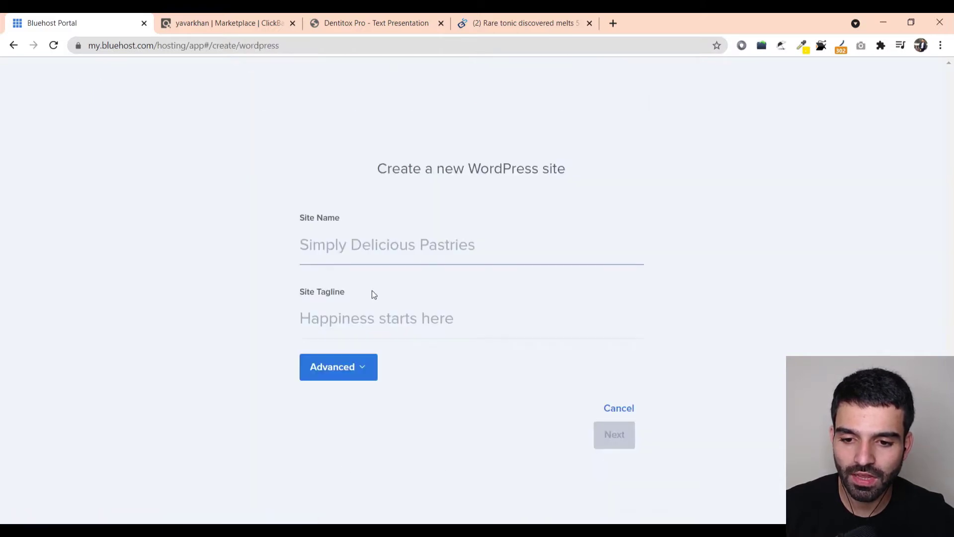
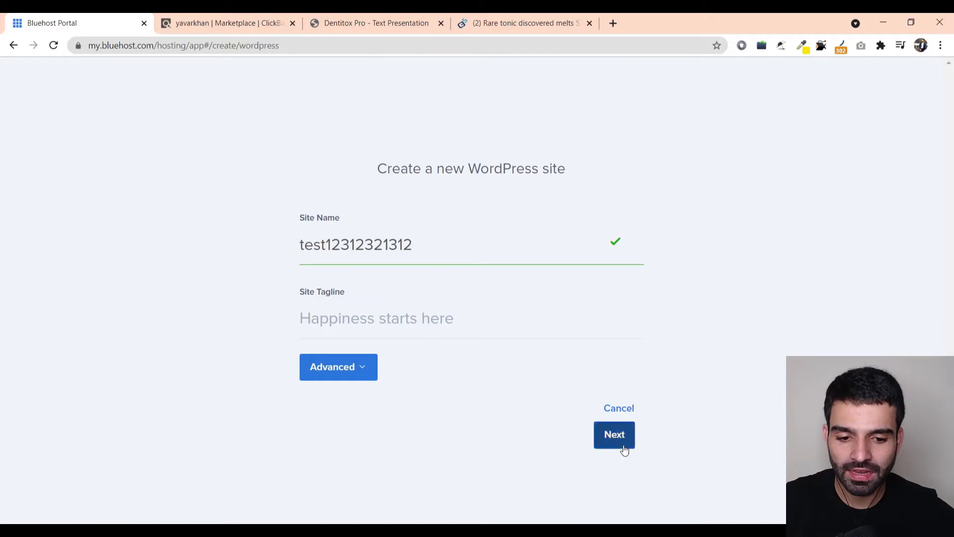
click(618, 440)
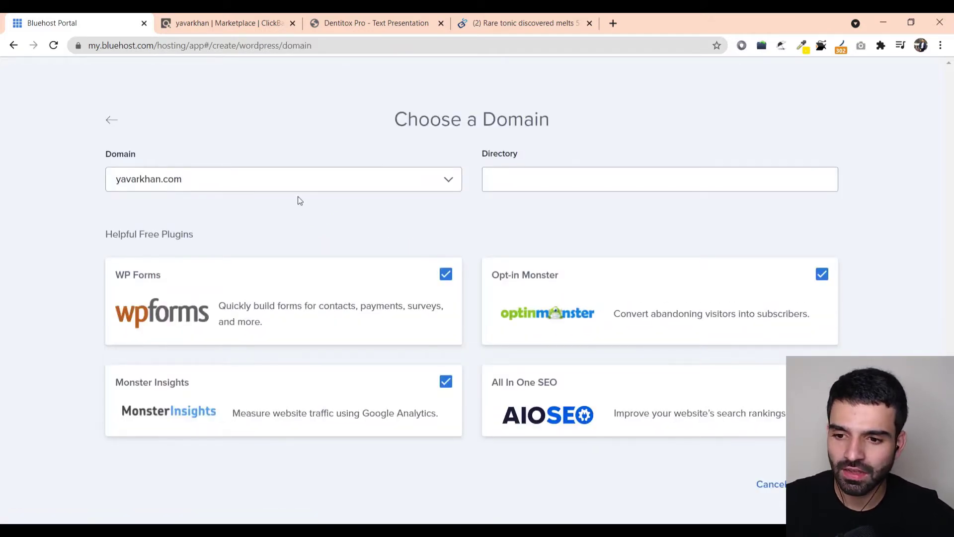
- Fill in the site directory, skip the WP Forms, Monster Insights and Opt-in Monster plugins, and continue
click(539, 187)
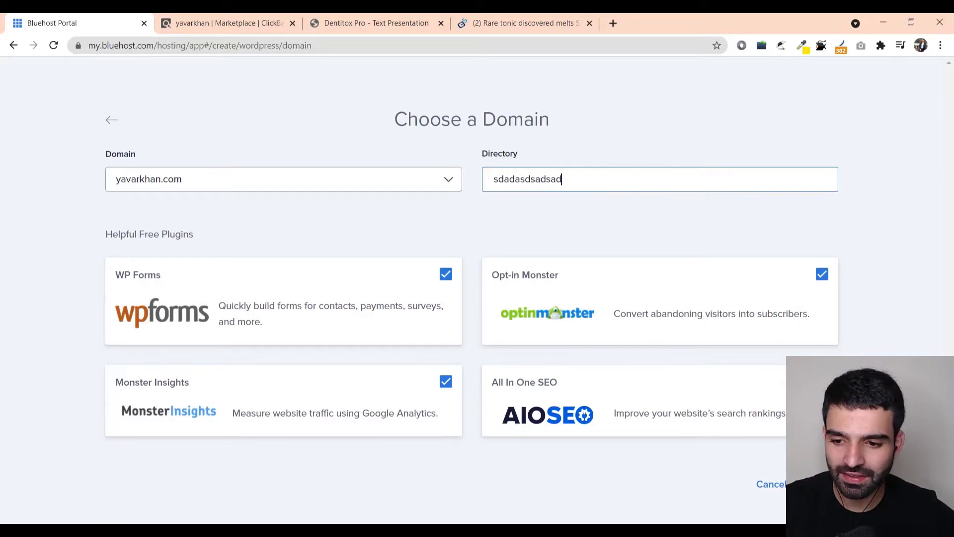
click(446, 274)
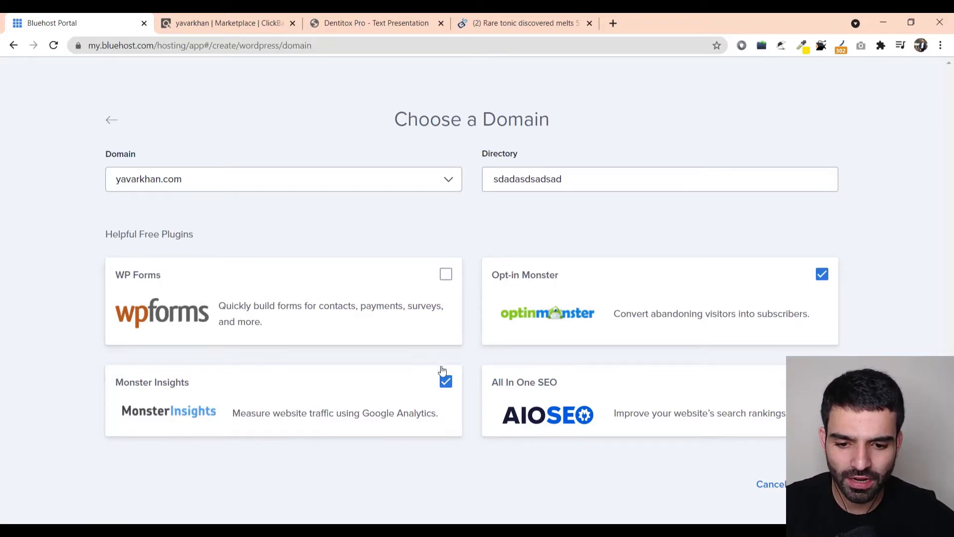
click(445, 381)
click(822, 274)
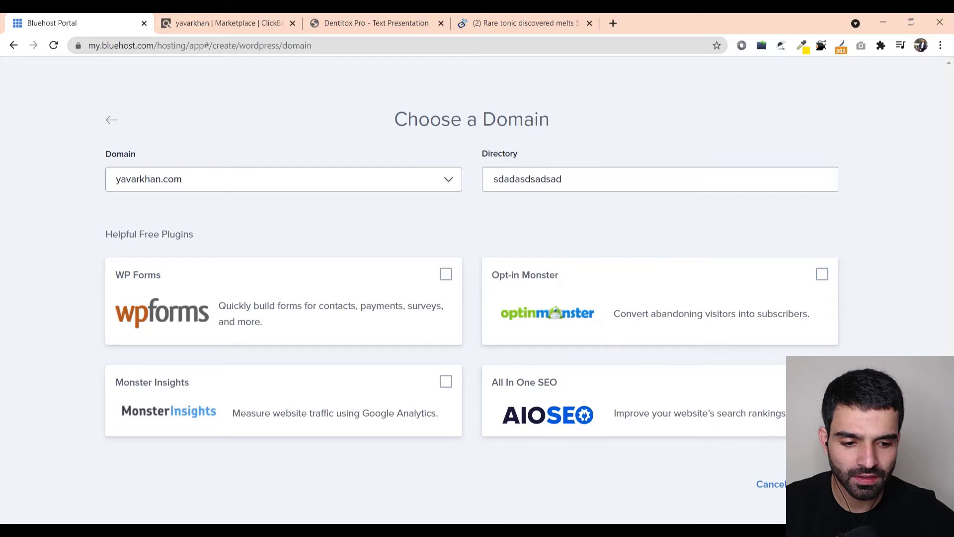
click(869, 484)
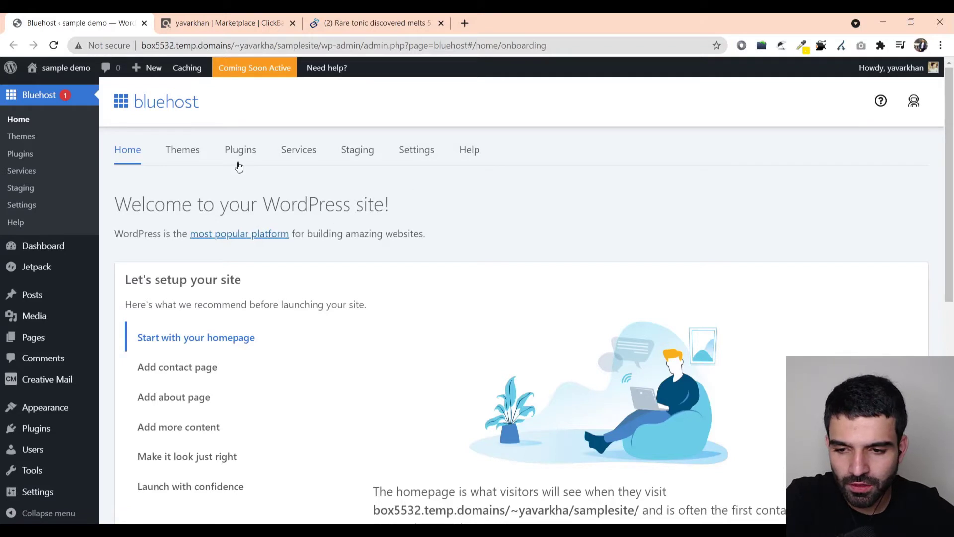
- Check the new site's live front page in a new tab, then return to the admin's Plugins list
mouse_move(65, 68)
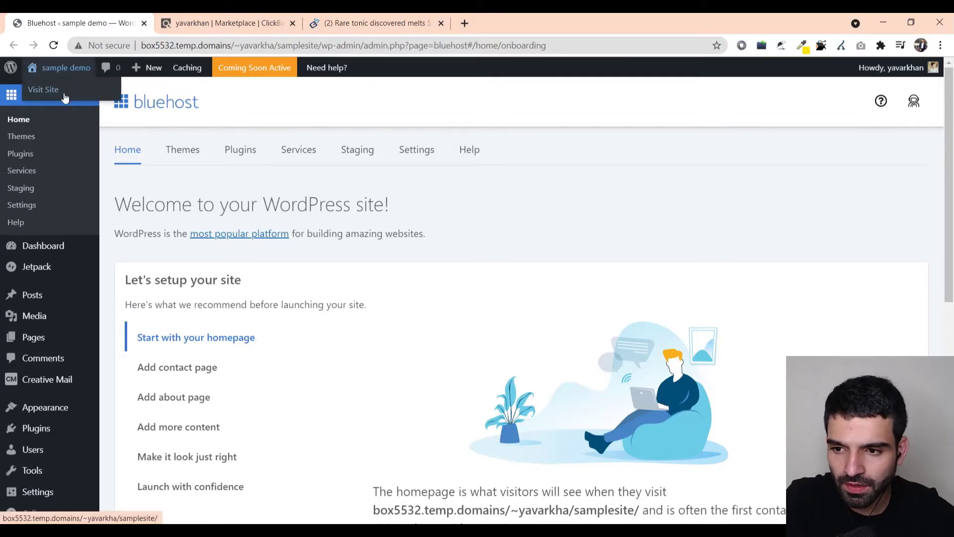
middle_click(40, 84)
click(239, 20)
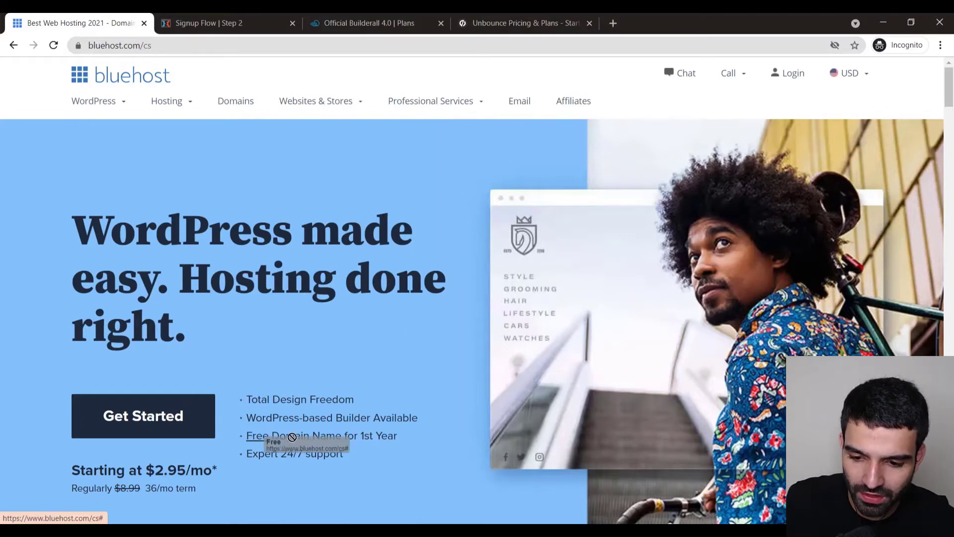
drag(128, 48, 84, 41)
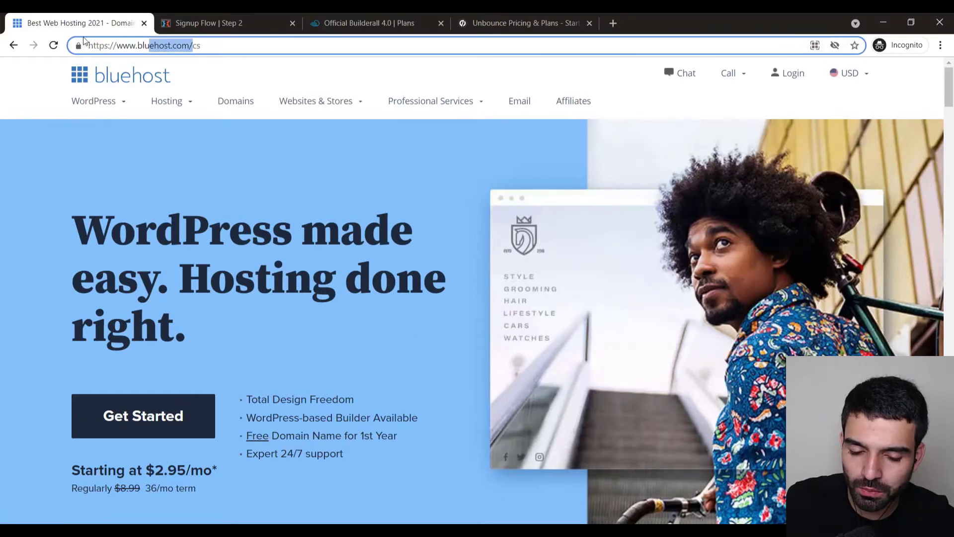
key(alt+Tab)
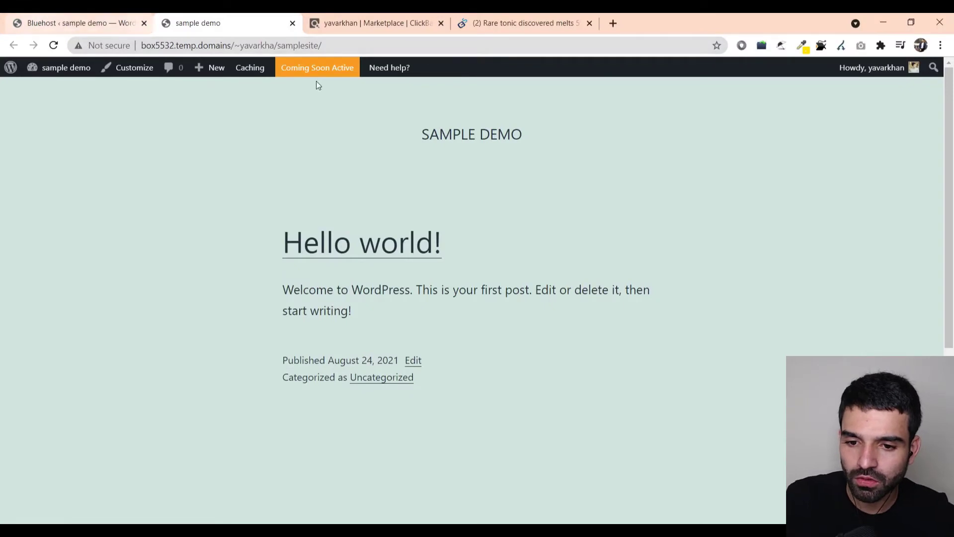
click(64, 21)
click(38, 429)
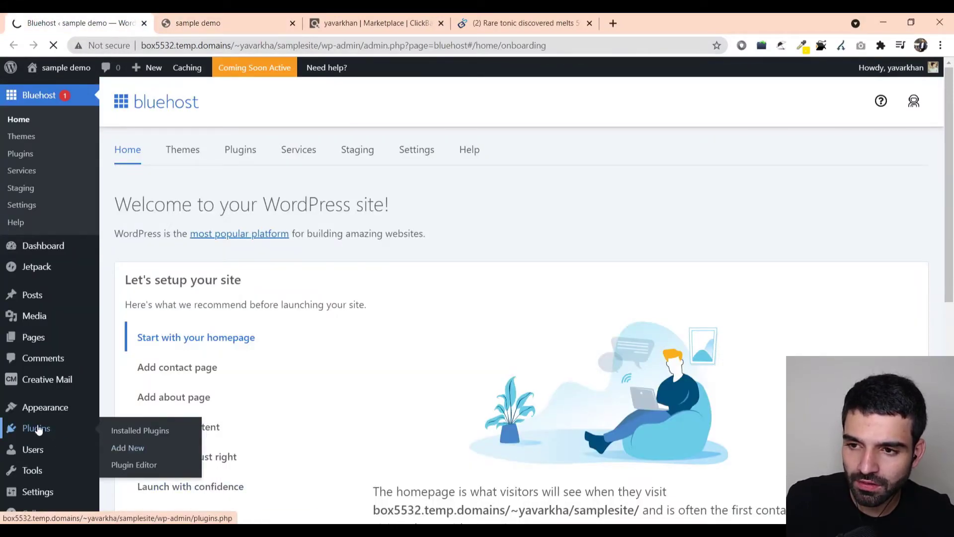
- Bulk-delete the checked Akismet Anti-Spam and Hello Dolly plugins and confirm the deletion
scroll(77, 232, down, 7)
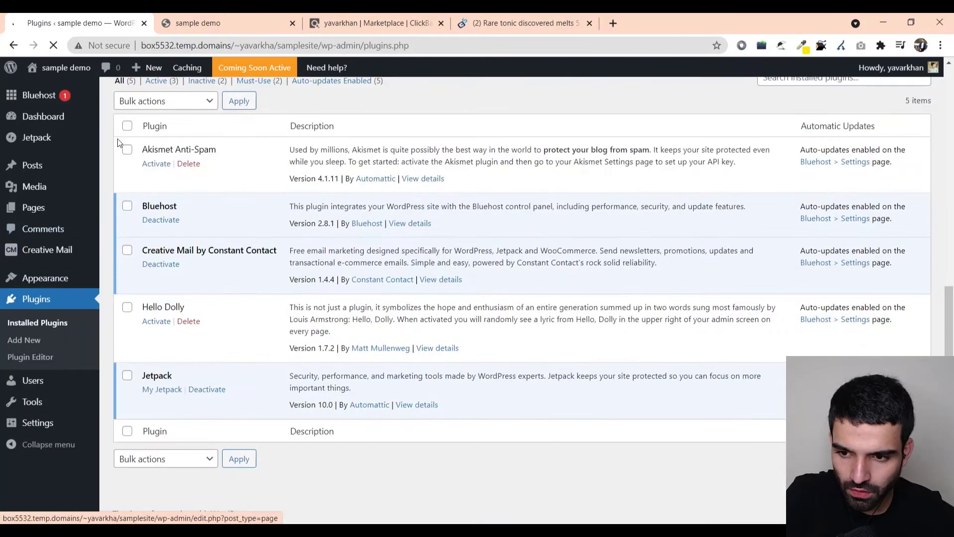
scroll(125, 256, up, 3)
click(152, 228)
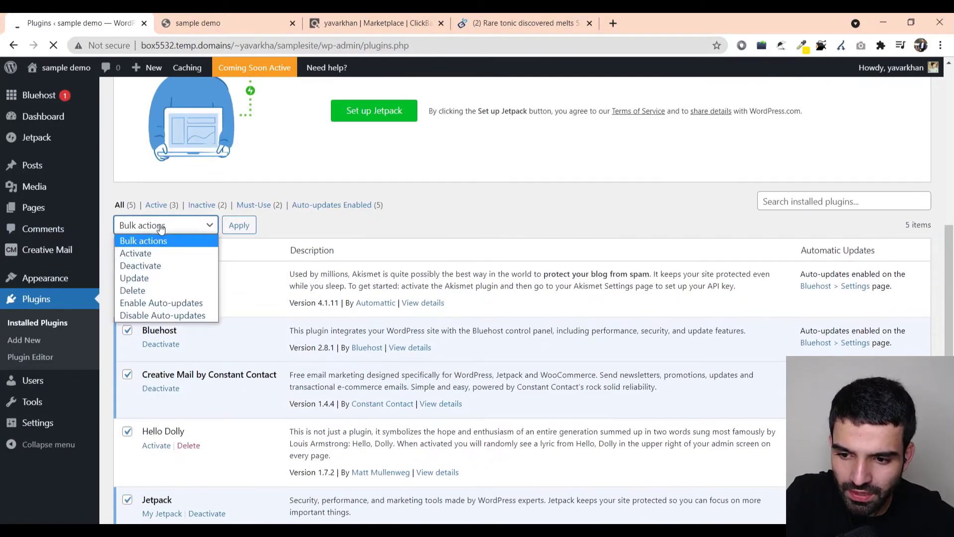
click(187, 291)
click(245, 233)
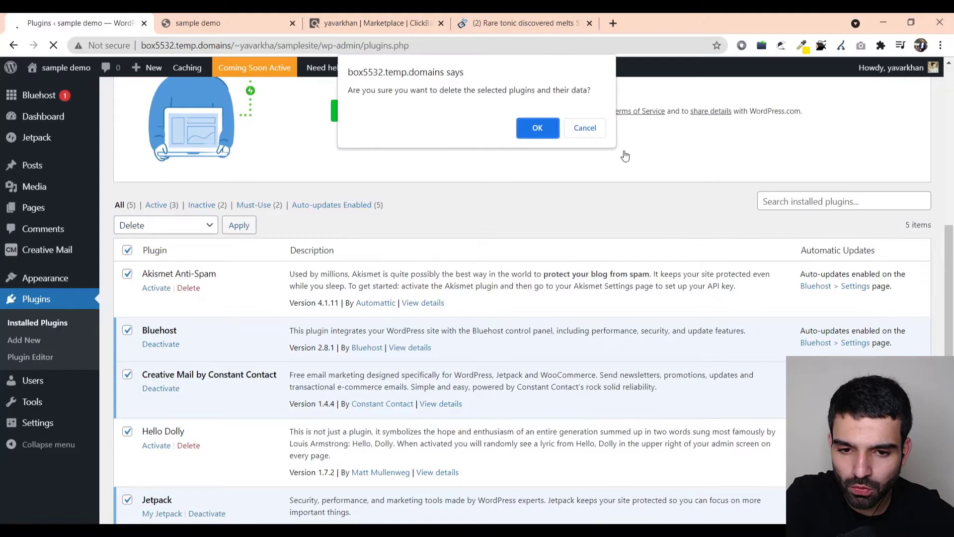
click(537, 128)
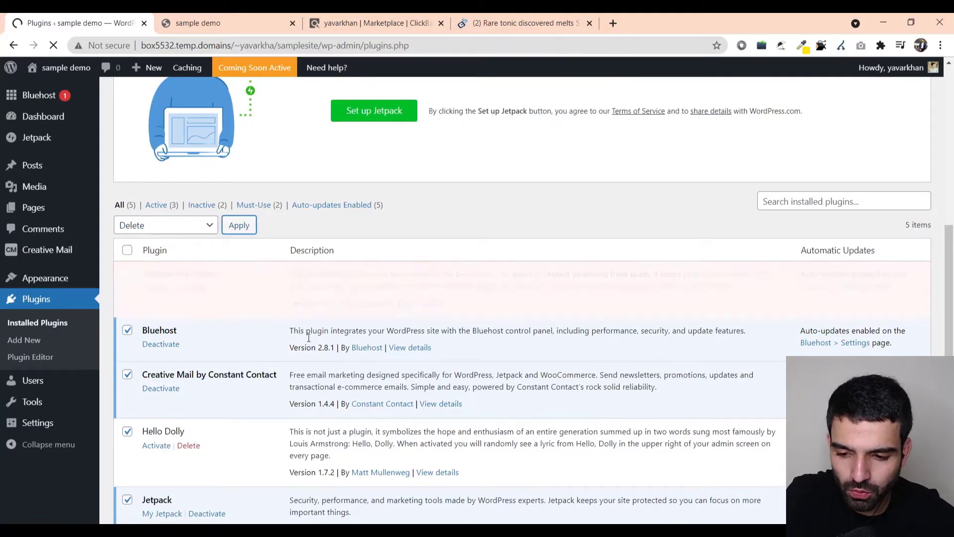
scroll(225, 300, down, 2)
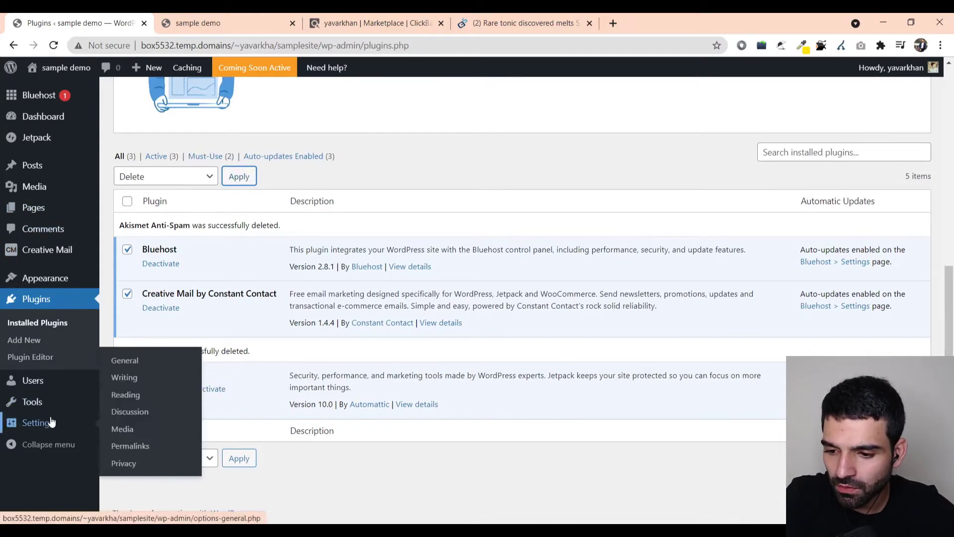
- Change the permalink structure to Post name in a new tab and save the changes
mouse_move(48, 397)
mouse_move(54, 422)
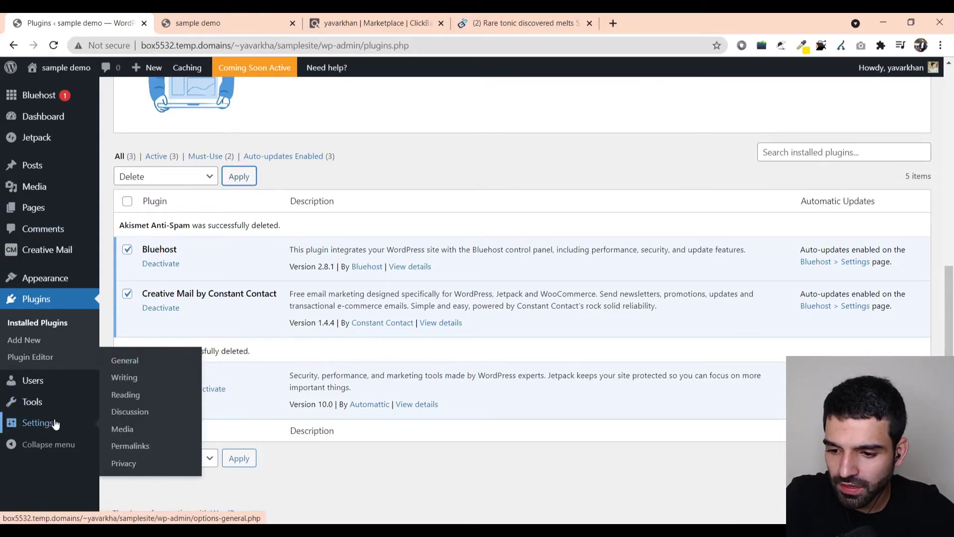
middle_click(129, 445)
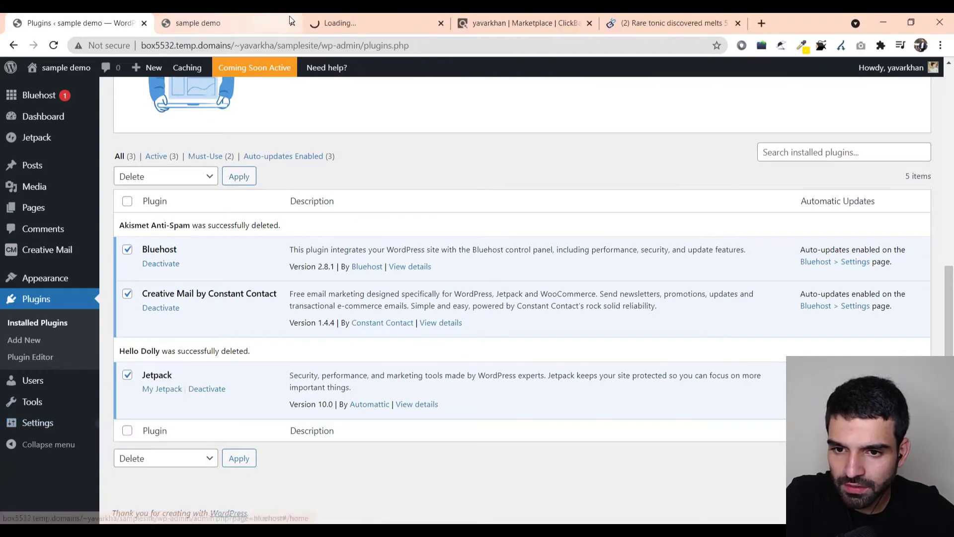
drag(292, 21, 218, 21)
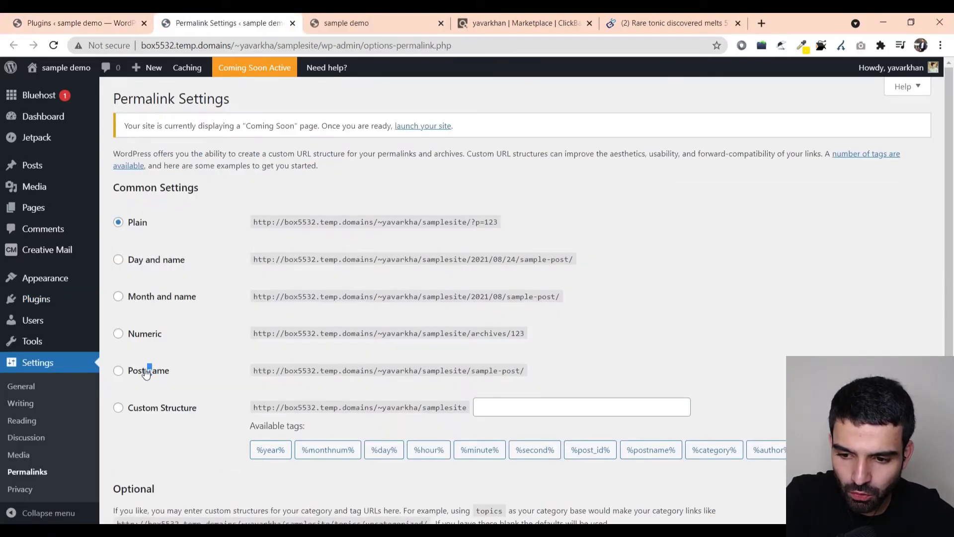
click(118, 372)
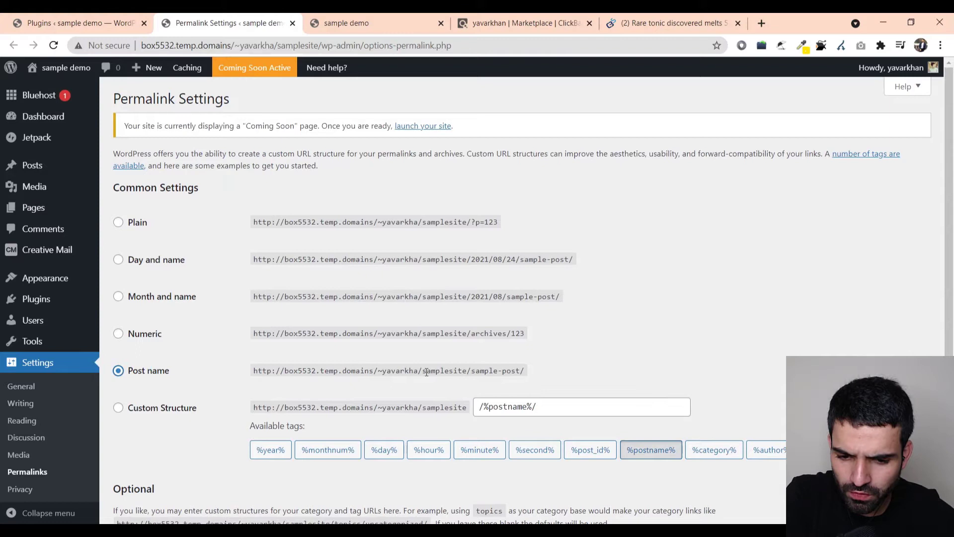
drag(426, 371, 510, 372)
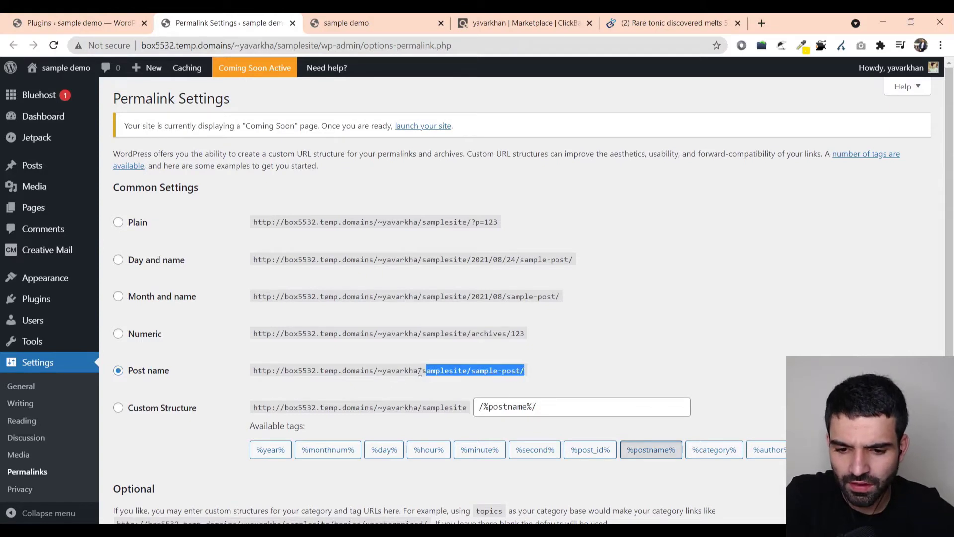
drag(422, 371, 502, 373)
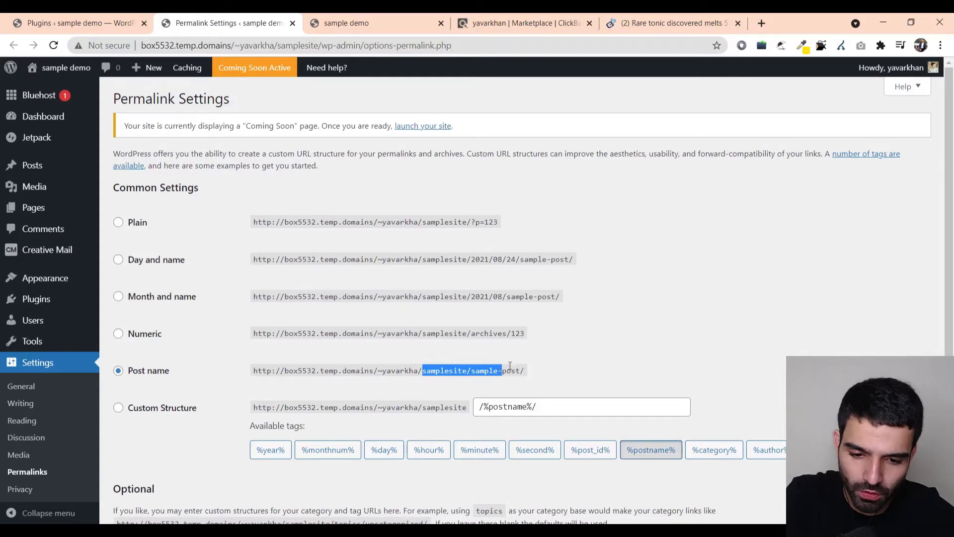
scroll(510, 366, down, 3)
click(138, 463)
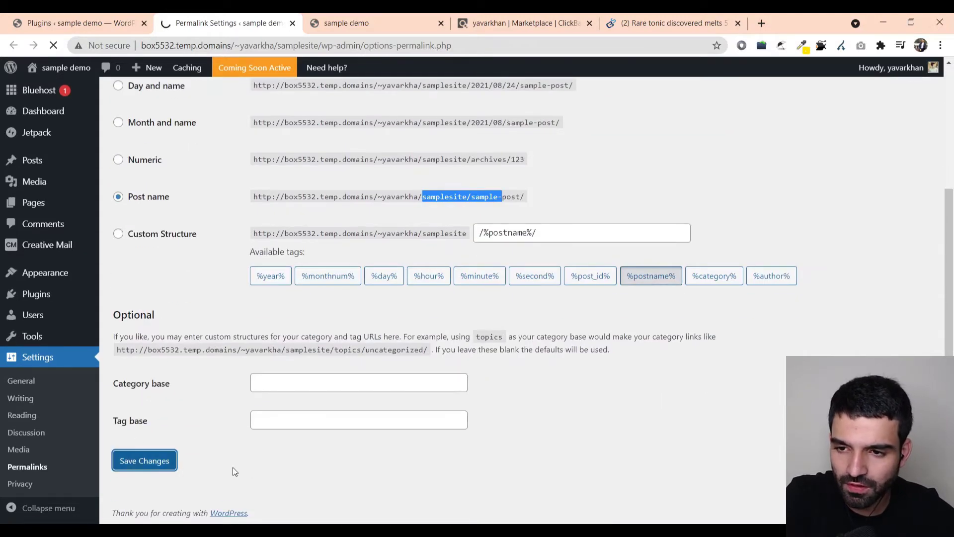
click(75, 23)
- Install the Astra theme from Add New Themes and activate it, replacing Twenty Twenty-One
mouse_move(68, 215)
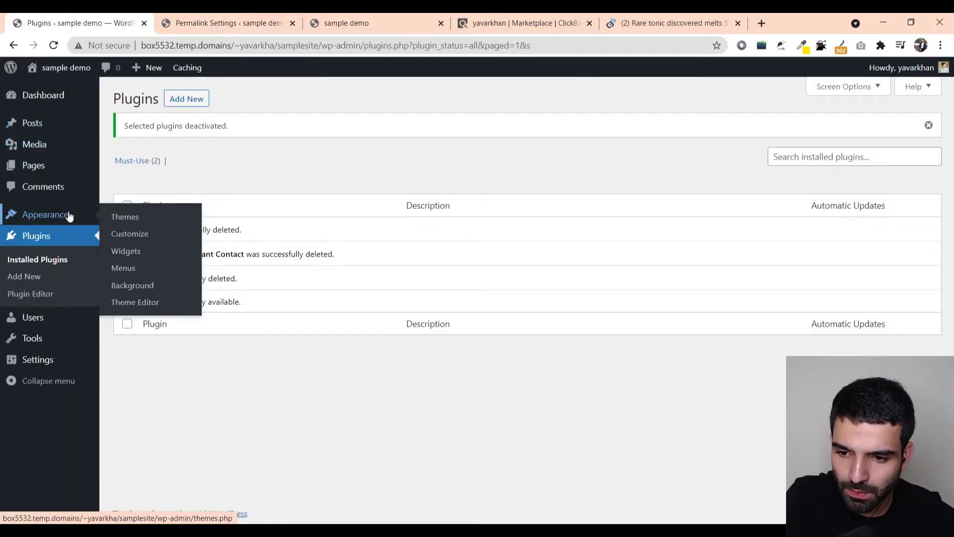
click(129, 217)
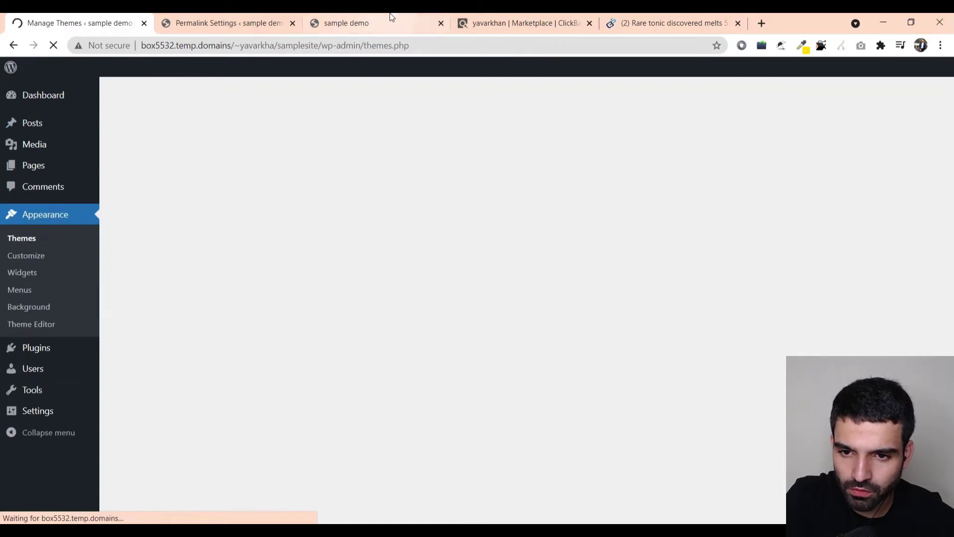
drag(390, 19, 233, 20)
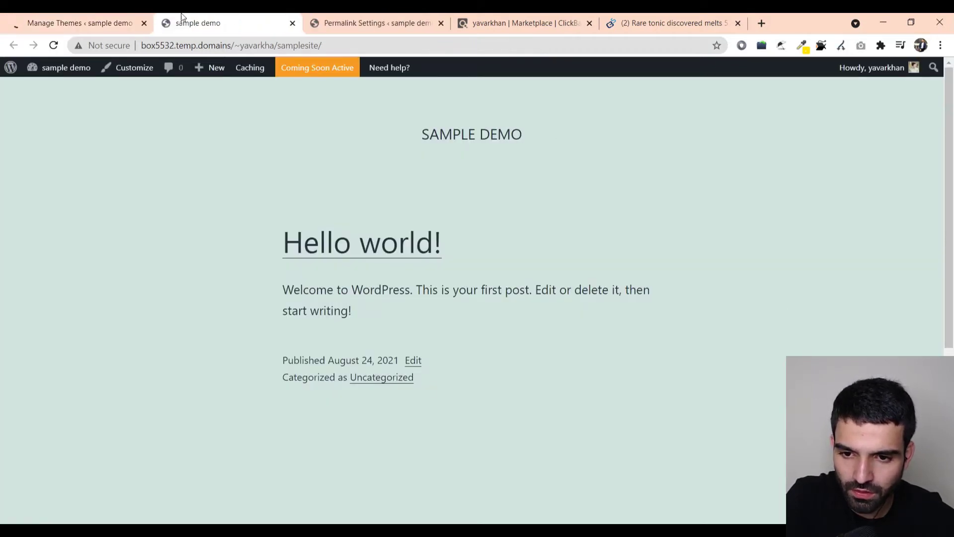
click(80, 23)
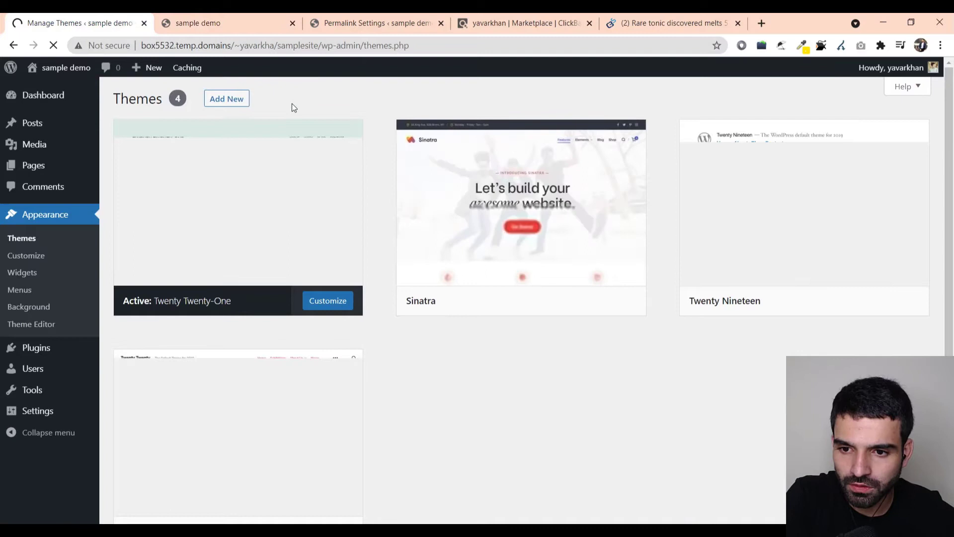
click(231, 99)
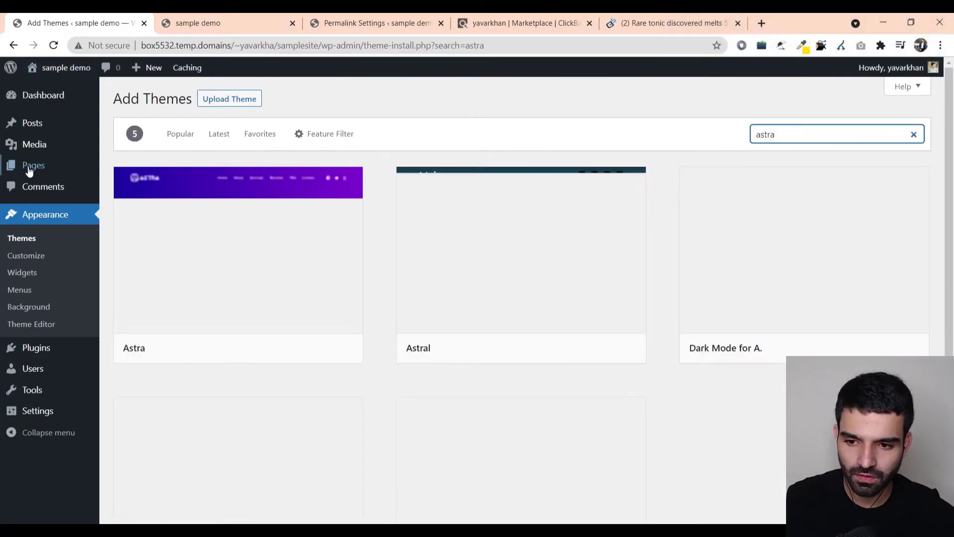
click(285, 347)
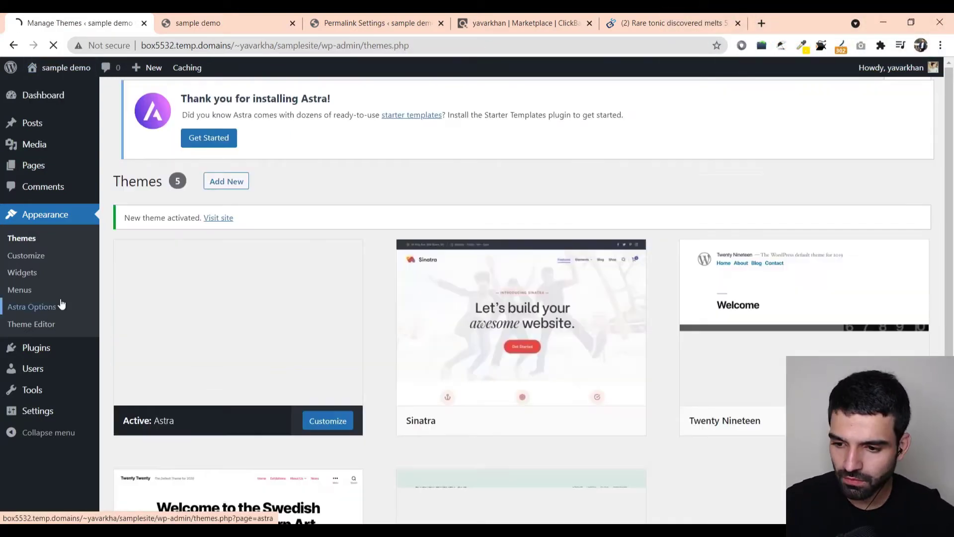
- Search the plugin directory for 'elementor' and attempt to install Elementor Website Builder 3.4.2
mouse_move(47, 353)
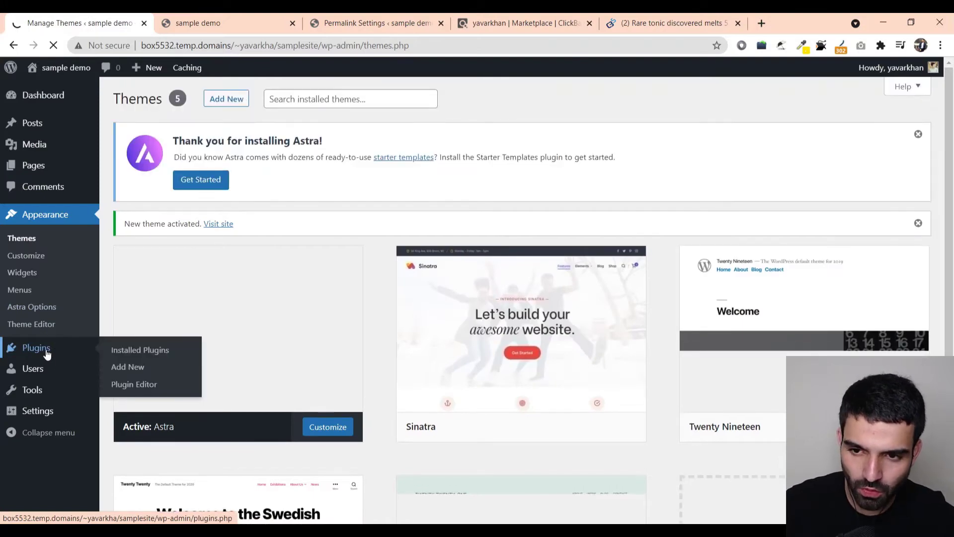
click(147, 366)
click(820, 257)
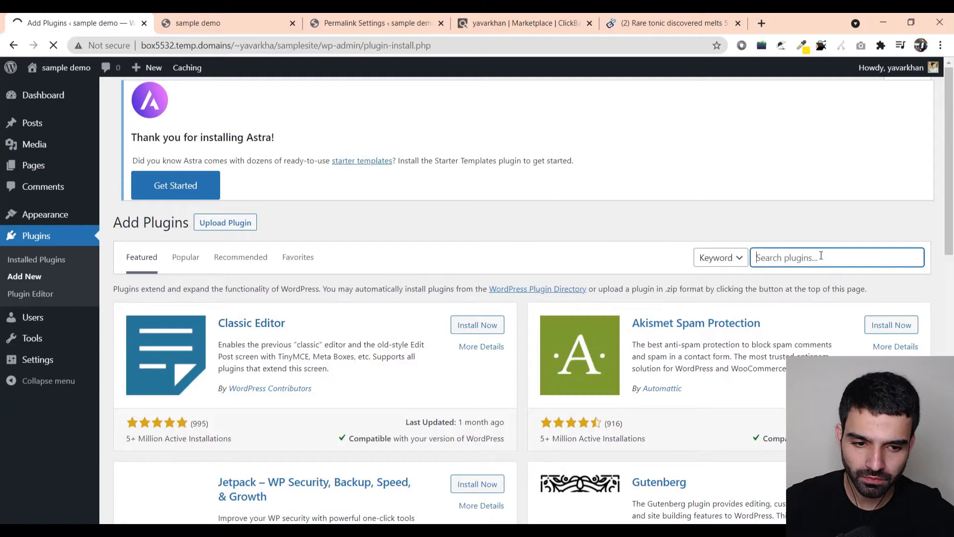
scroll(554, 287, down, 15)
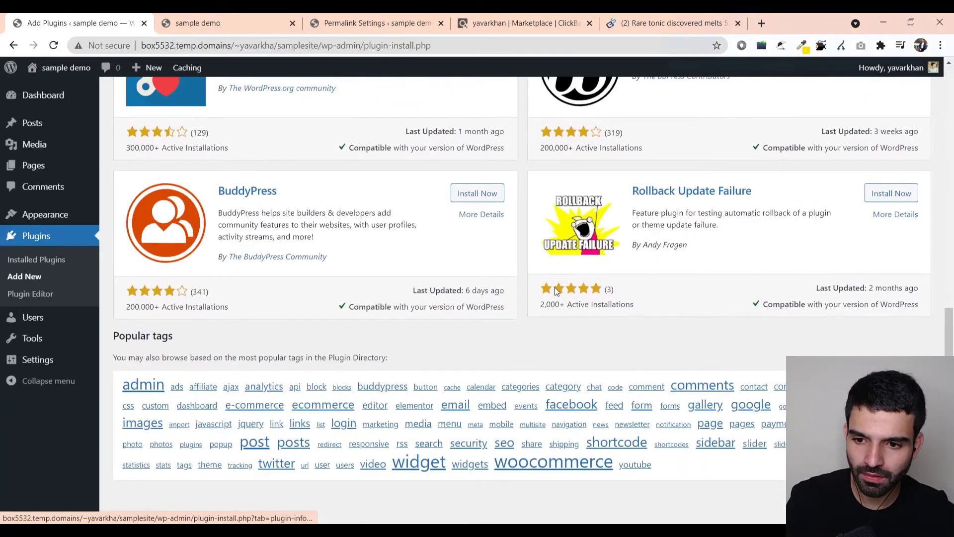
scroll(679, 320, up, 15)
text(elementor+\)
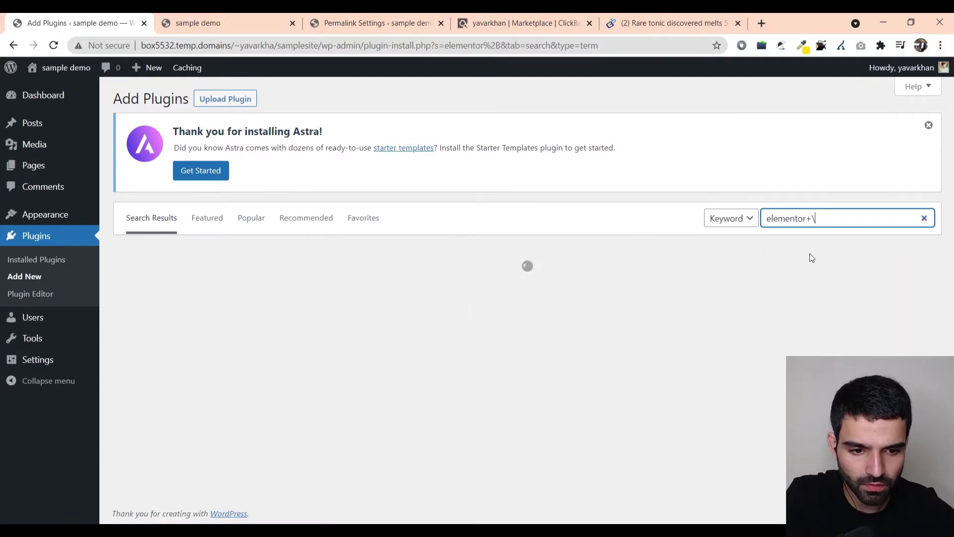
key(BackSpace)
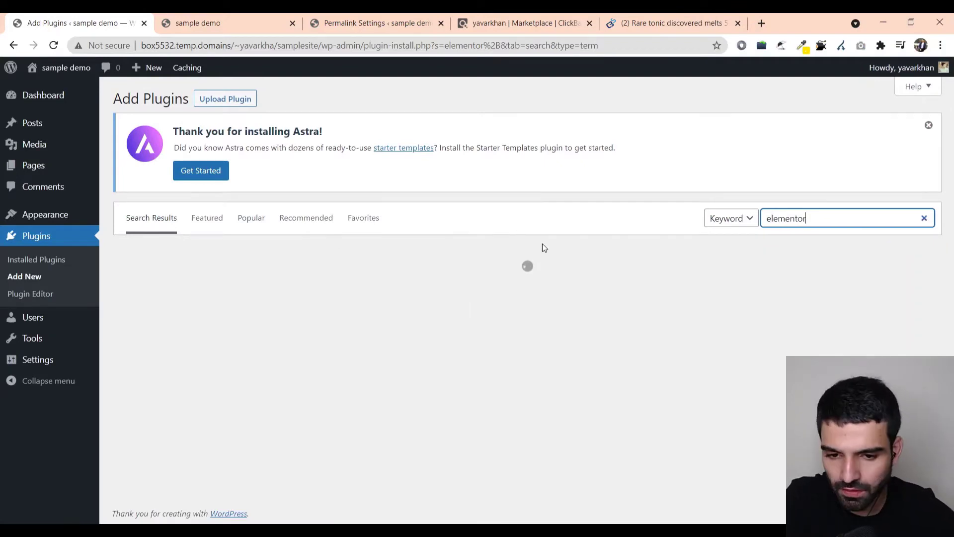
drag(858, 210, 734, 221)
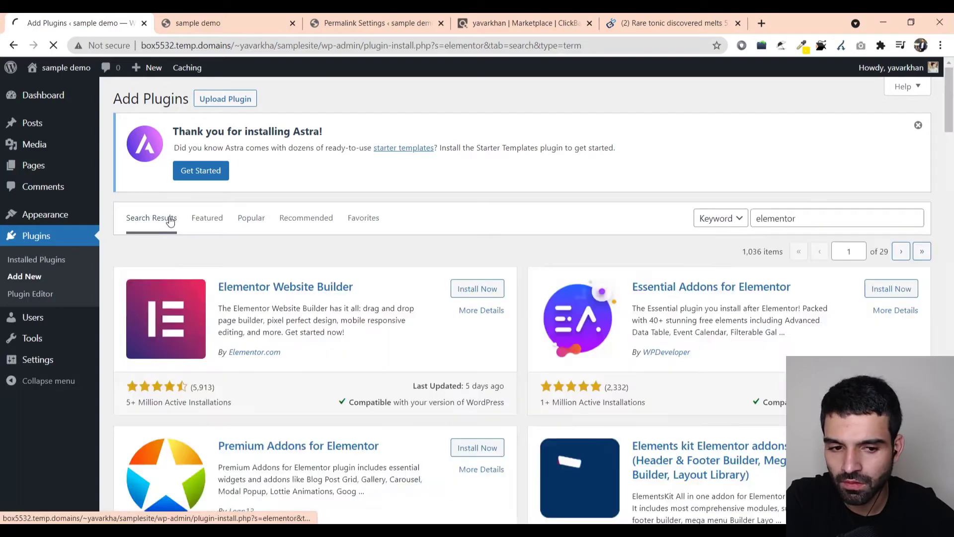
click(485, 290)
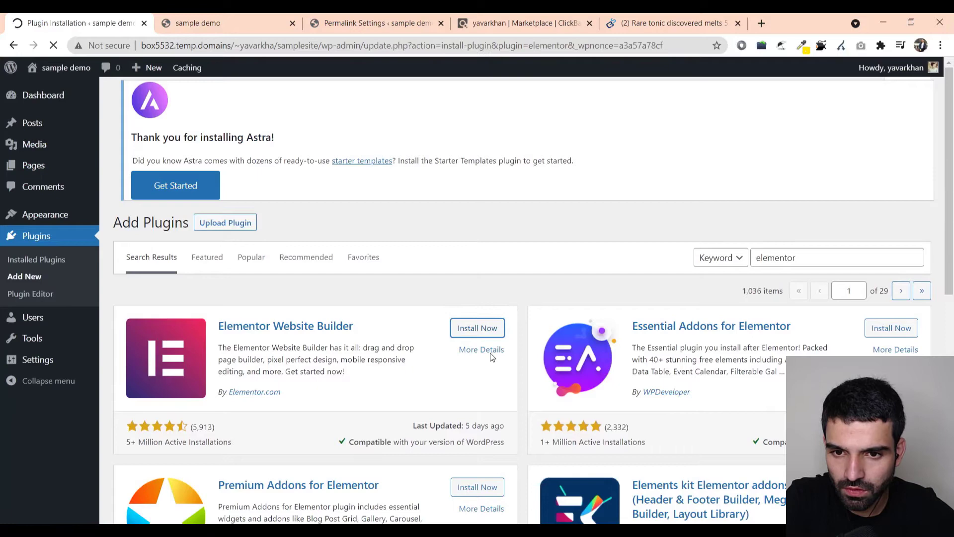
click(476, 327)
click(527, 20)
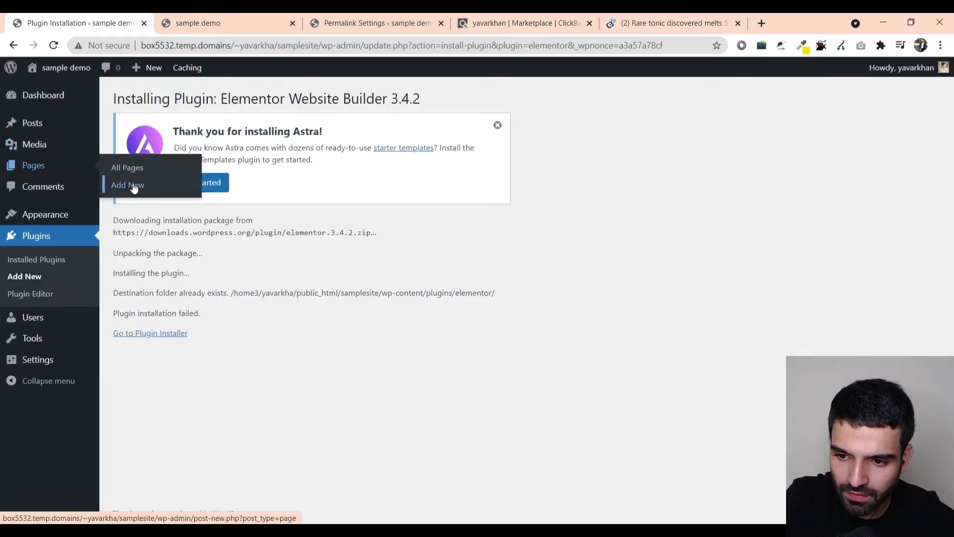
- Copy 'Ancient Japanese Tonic' from the Flat Belly Tonic sales page headline for the new page
click(524, 23)
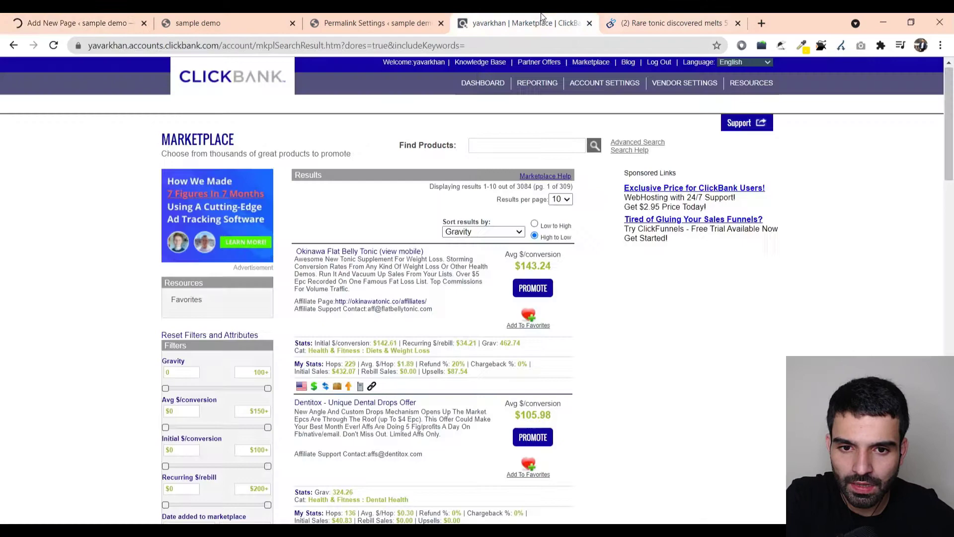
click(663, 24)
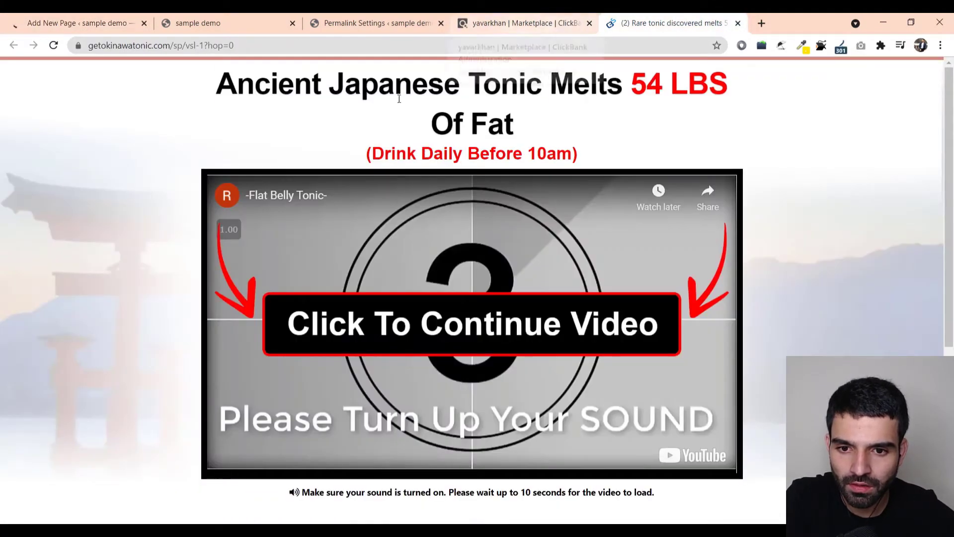
drag(217, 81, 545, 93)
key(ctrl+c)
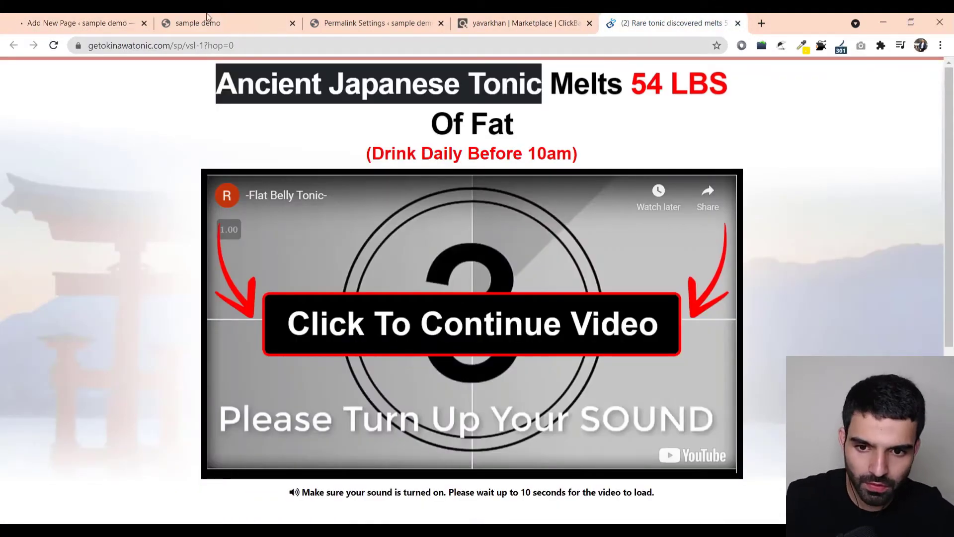
click(99, 20)
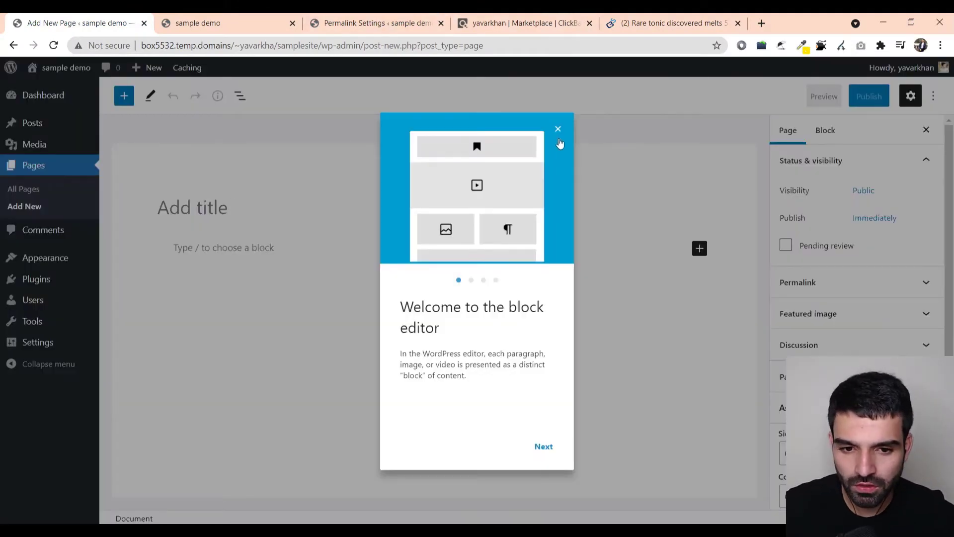
- Paste 'Ancient Japanese Tonic' as the page title, publish it, and view the live page
click(557, 130)
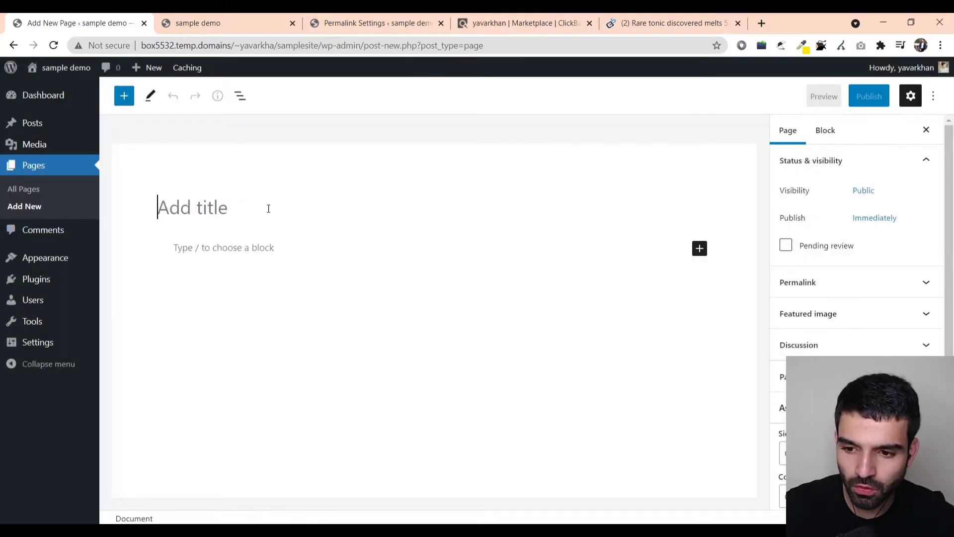
key(ctrl+v)
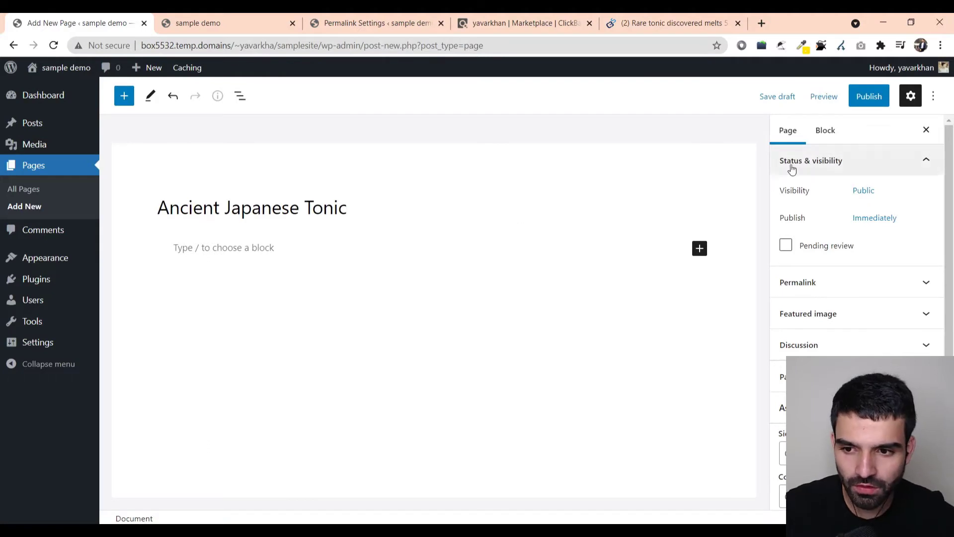
click(874, 96)
click(845, 97)
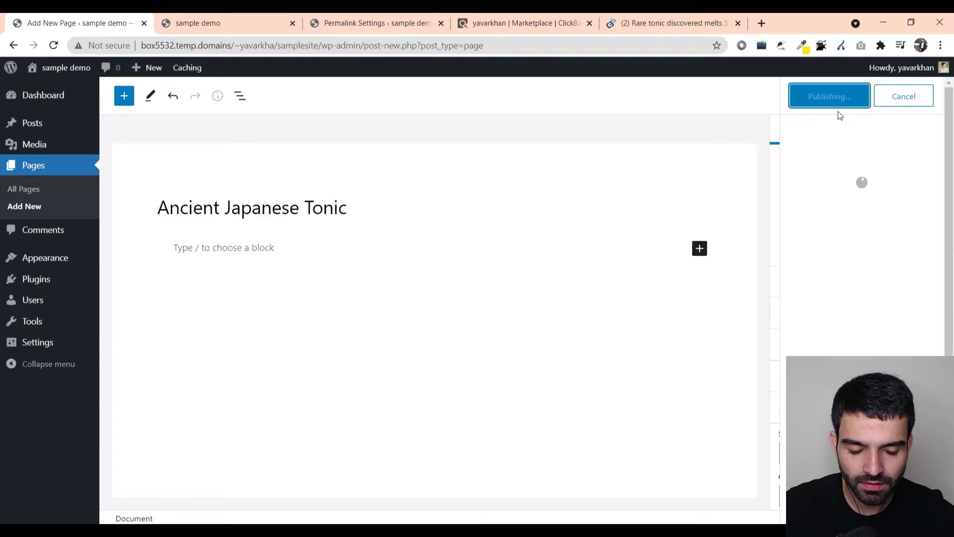
click(827, 233)
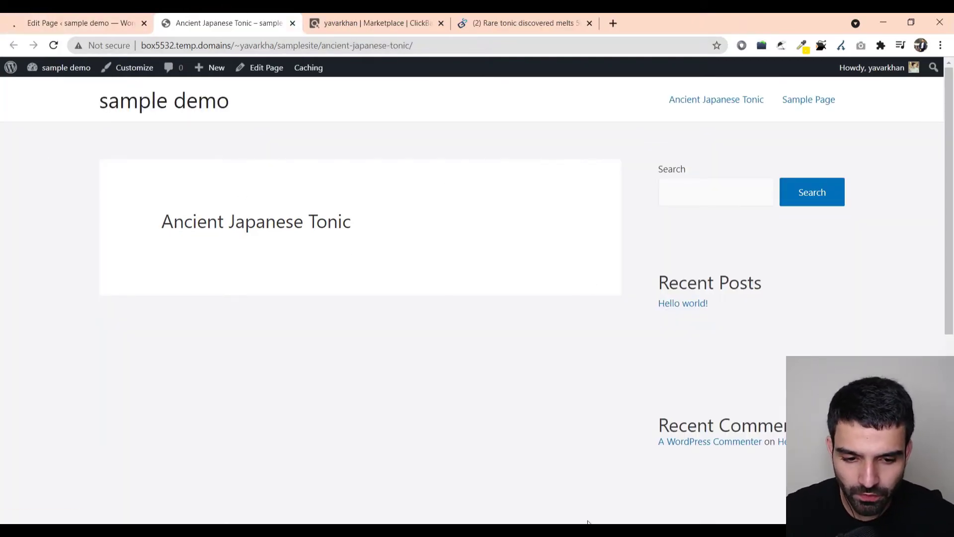
click(92, 22)
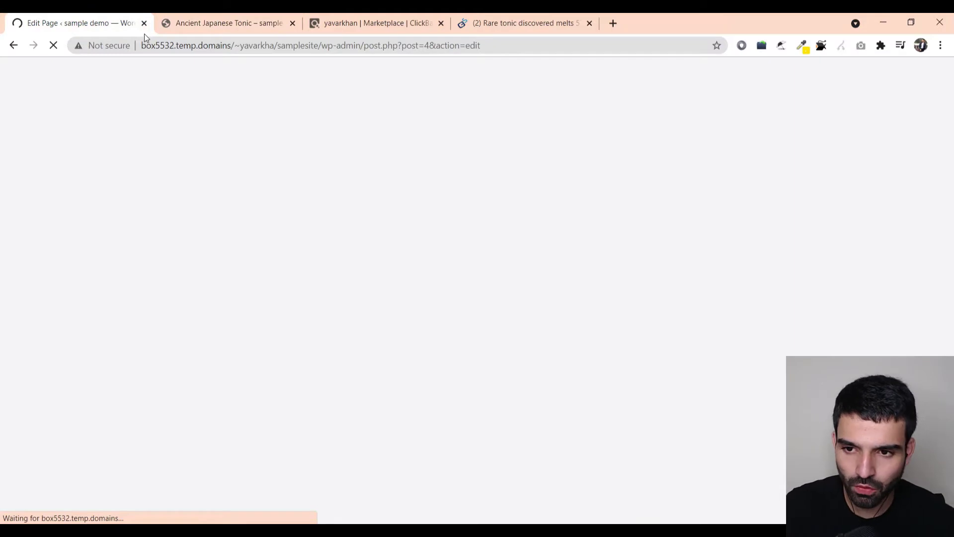
- Set the page's Astra sidebar option to No Sidebar
drag(144, 34, 239, 22)
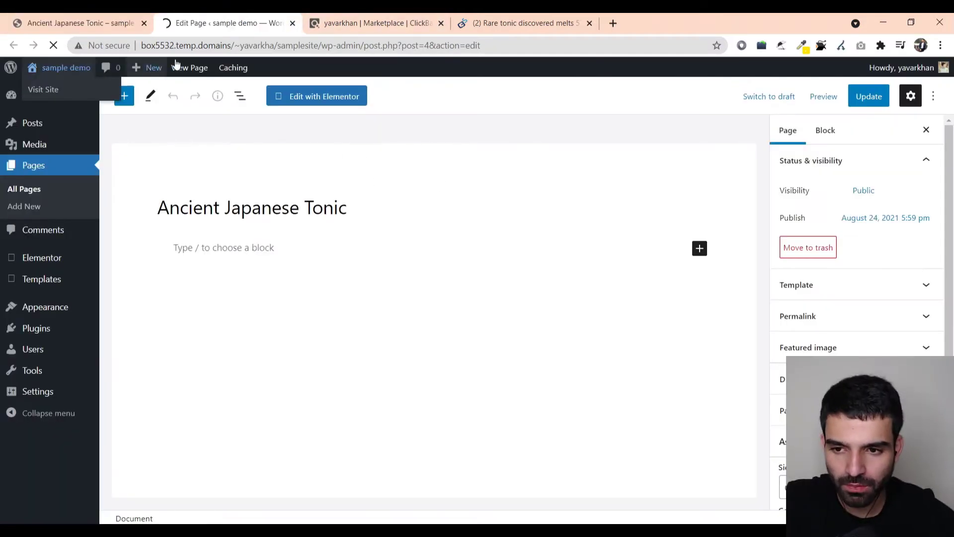
click(69, 23)
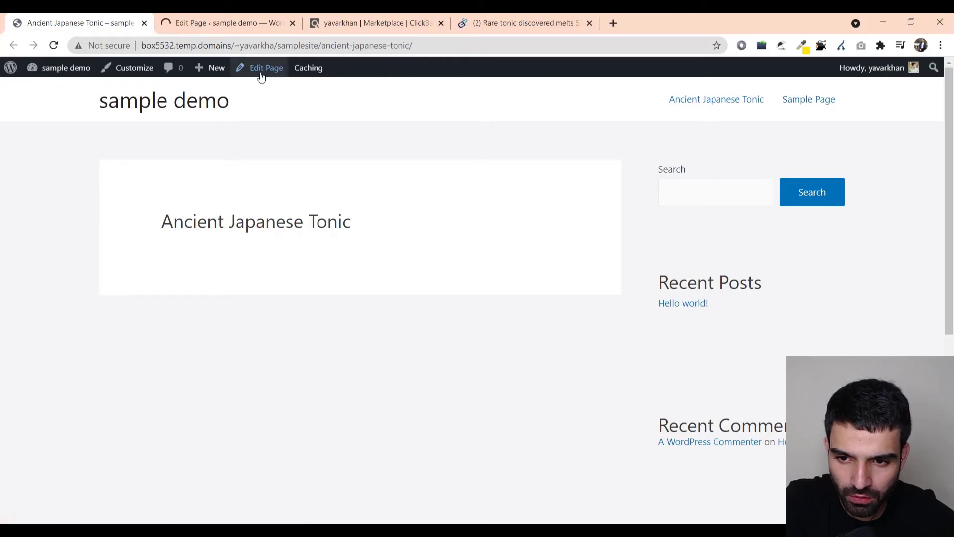
click(233, 24)
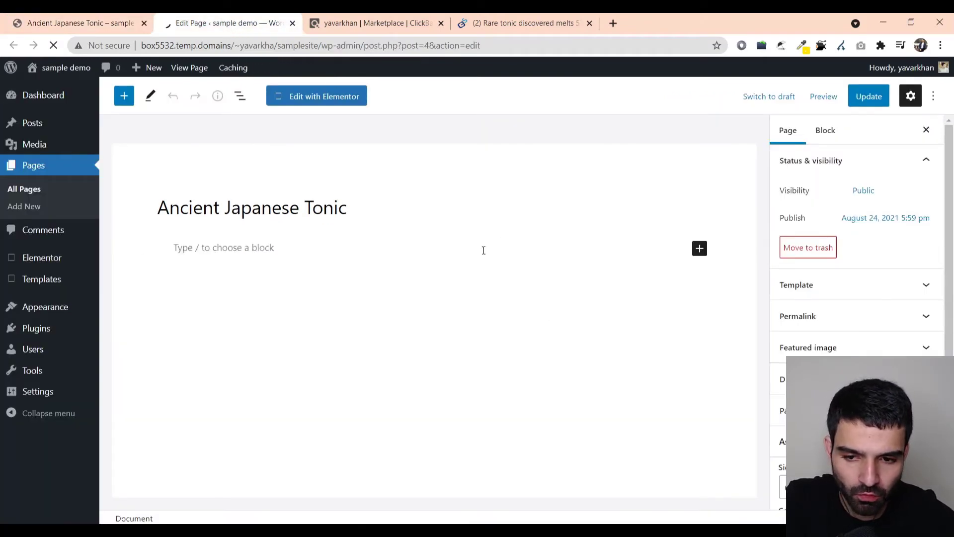
scroll(855, 249, down, 3)
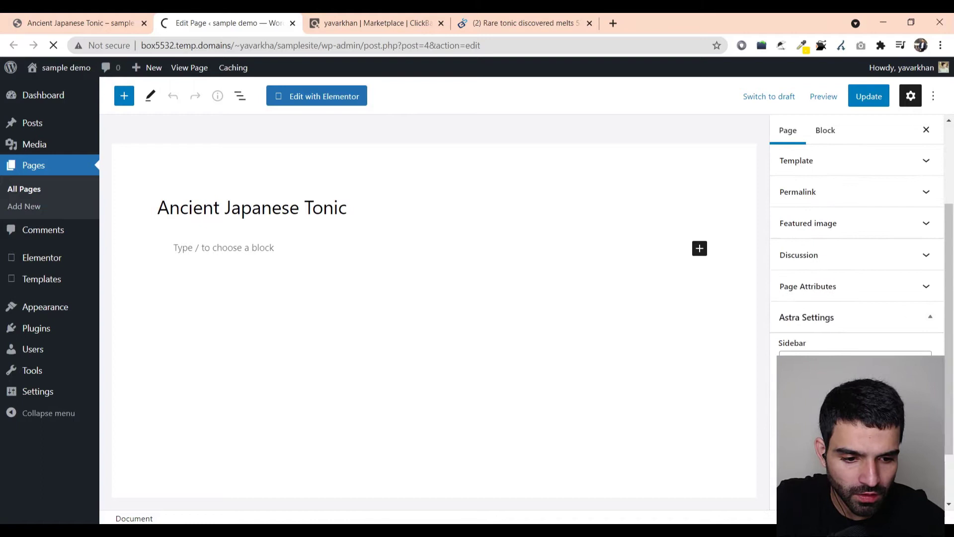
click(854, 363)
click(811, 418)
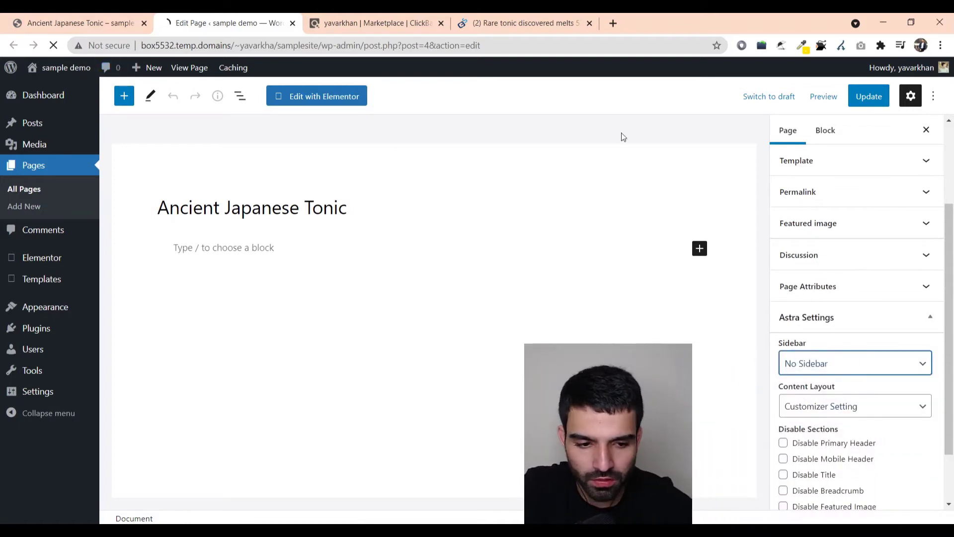
- Set the Astra content layout to Full Width / Stretched and update the page
click(806, 318)
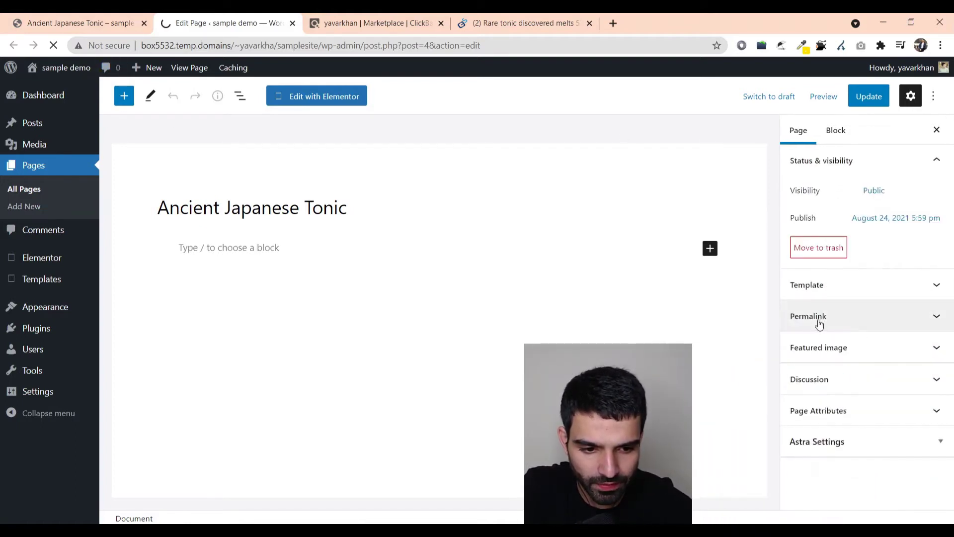
click(841, 428)
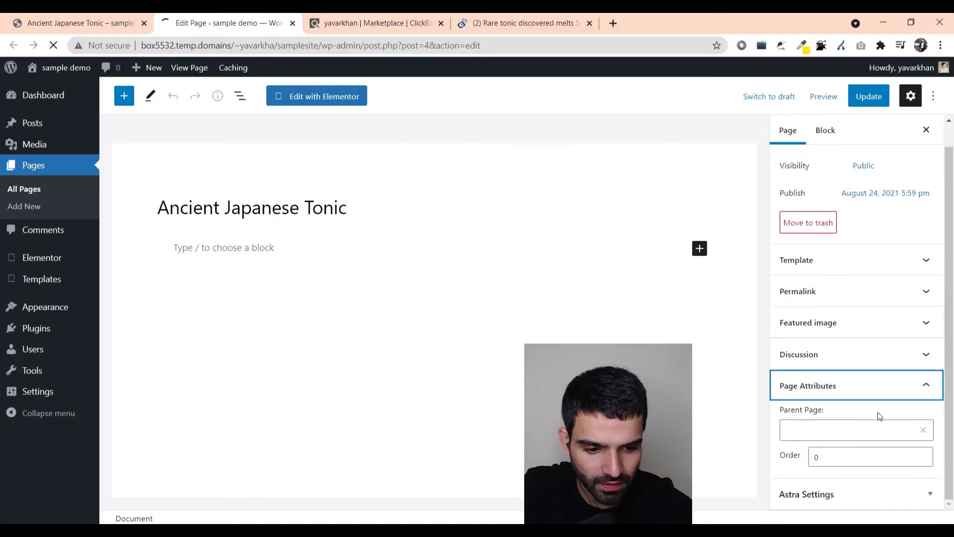
click(877, 431)
click(856, 385)
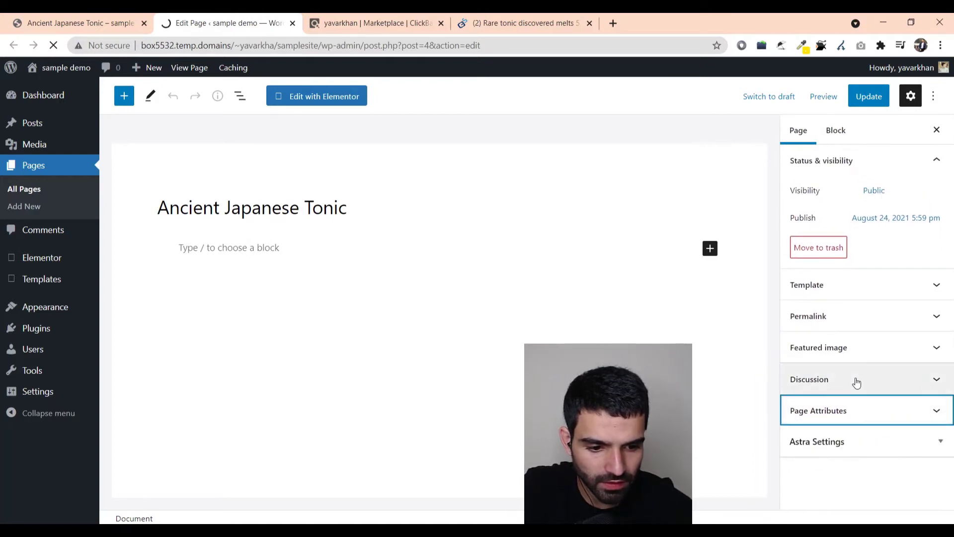
click(843, 439)
scroll(844, 392, down, 2)
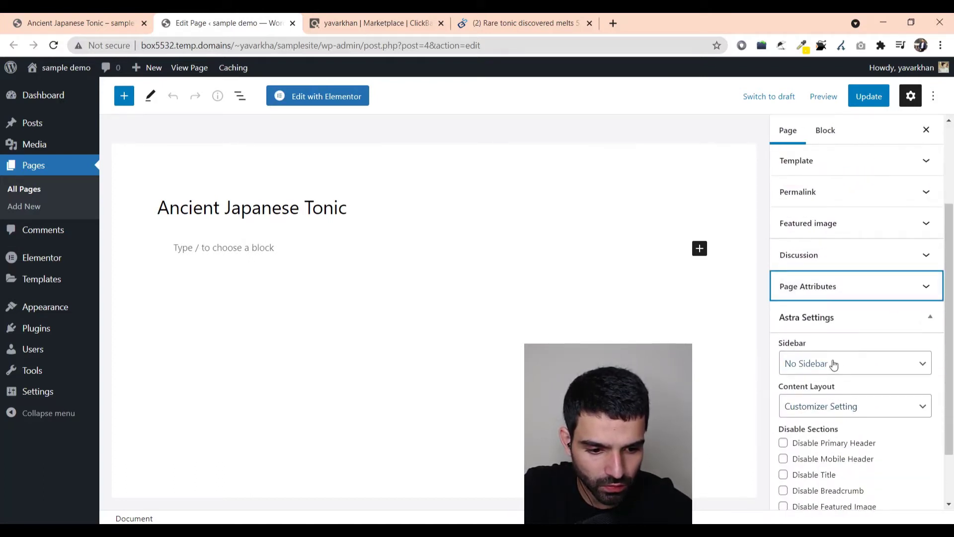
click(839, 414)
click(835, 474)
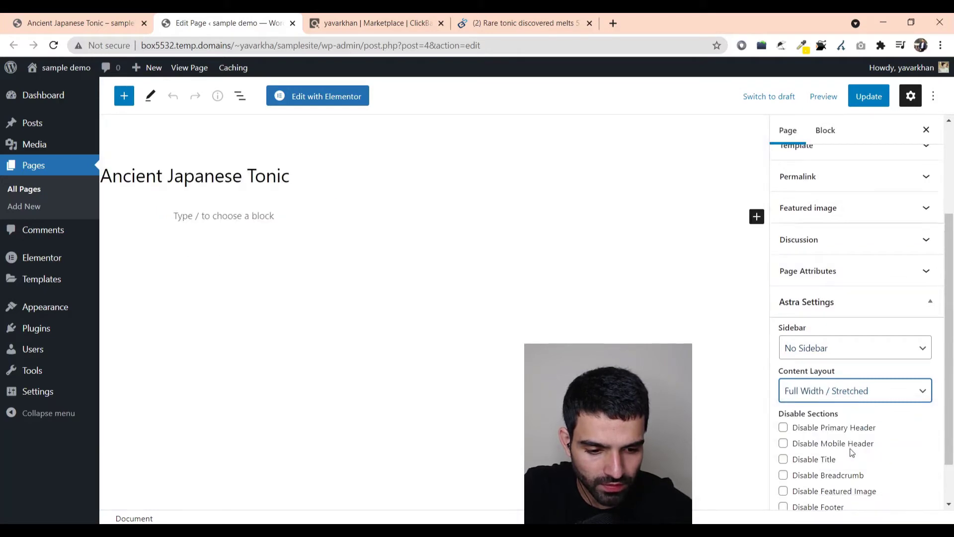
scroll(854, 457, down, 1)
scroll(860, 397, up, 3)
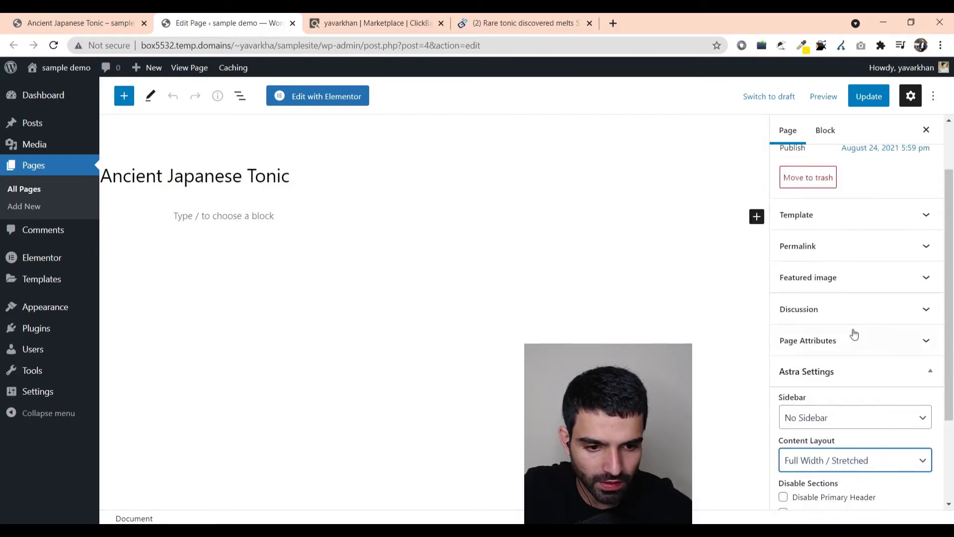
click(864, 99)
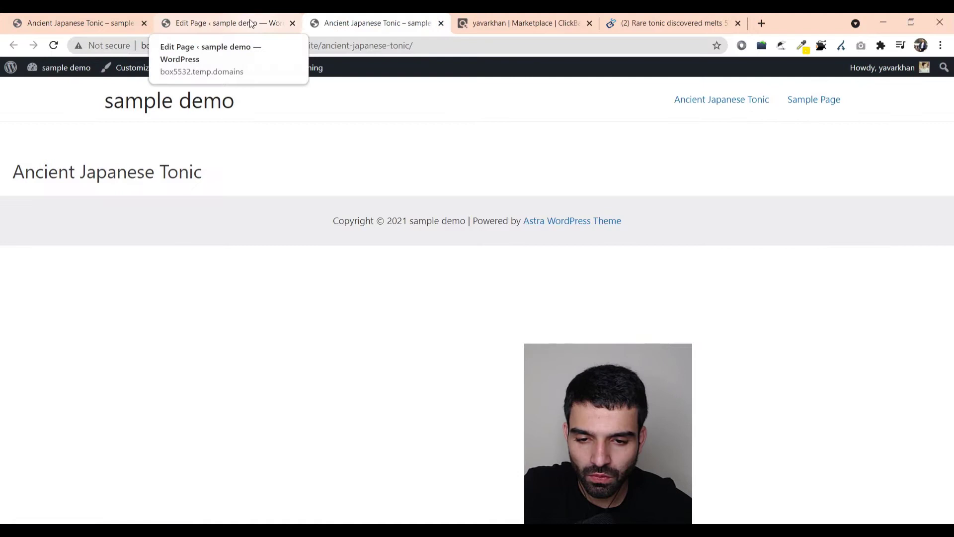
click(254, 30)
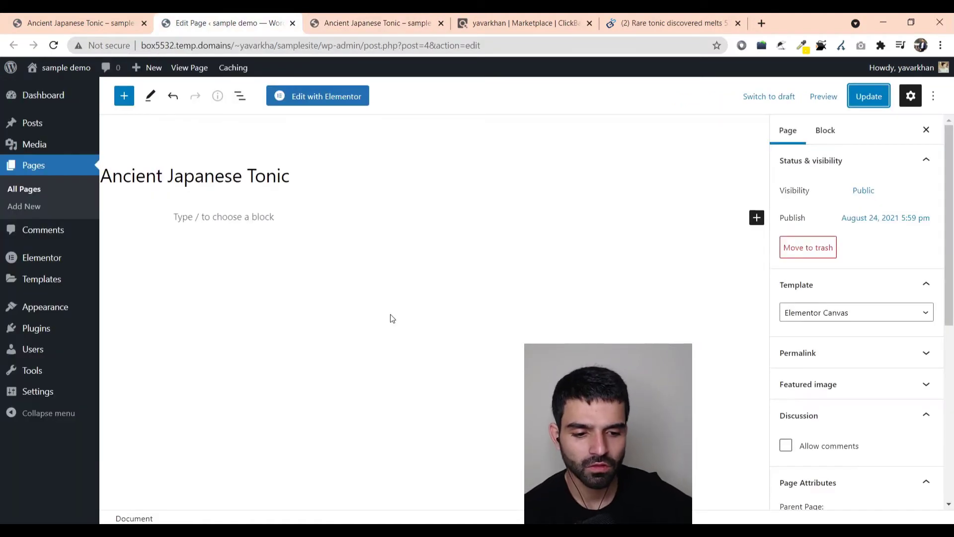
- Open the page in Elementor and add a new single-column section
click(328, 106)
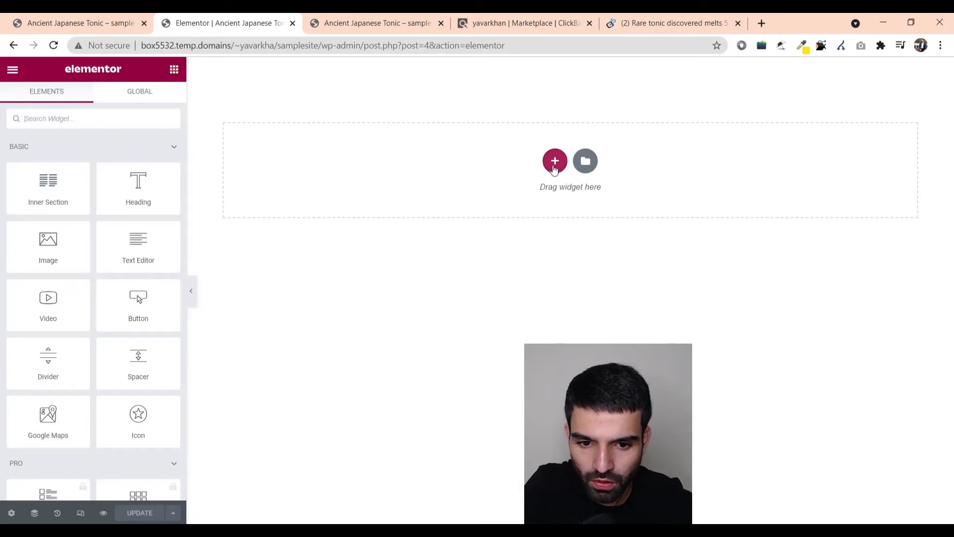
click(554, 161)
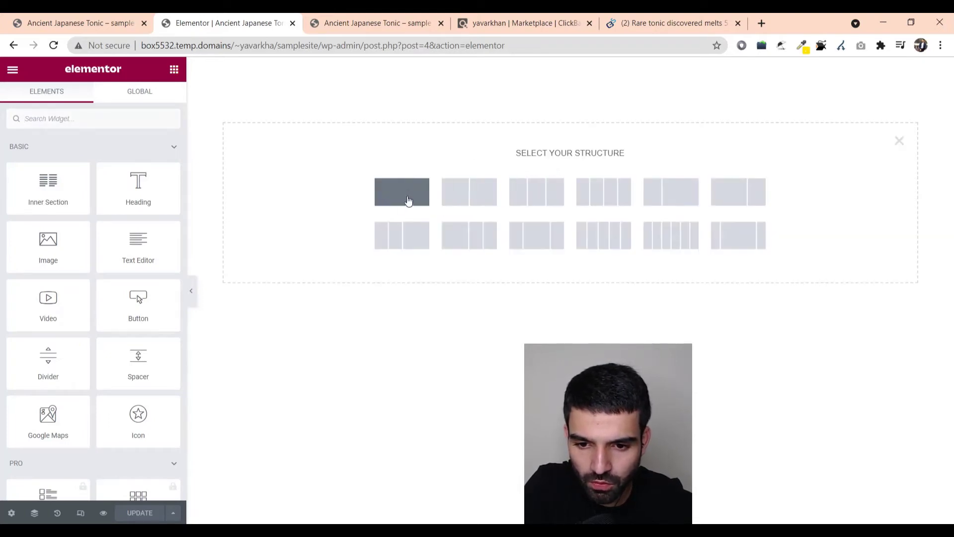
click(395, 197)
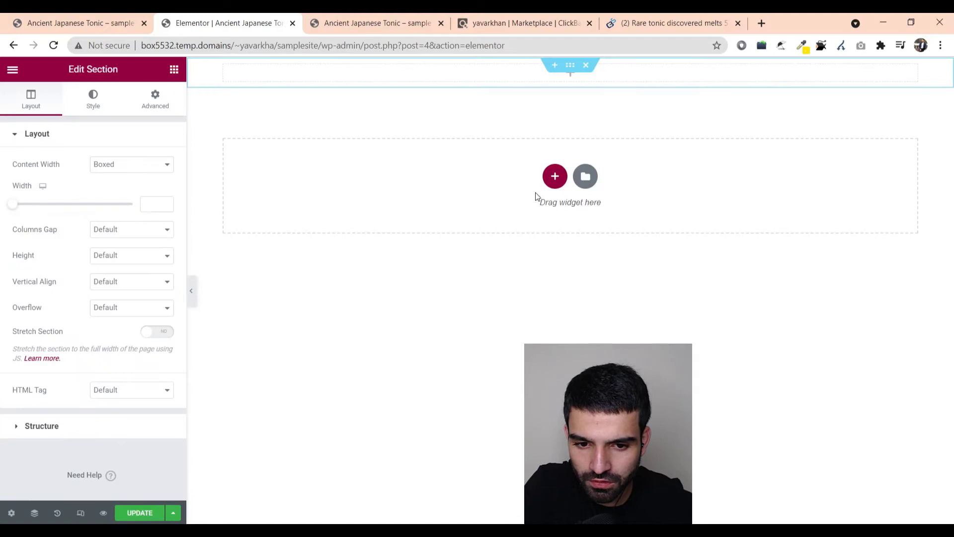
- Browse the template library's My Templates, Blocks and Pages tabs, then close it
click(585, 177)
click(532, 94)
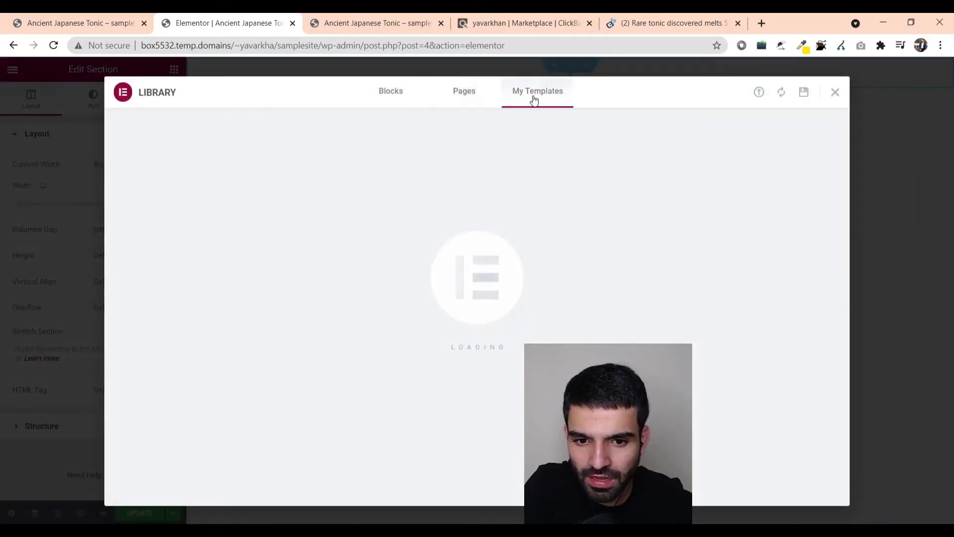
click(462, 92)
click(402, 91)
click(462, 92)
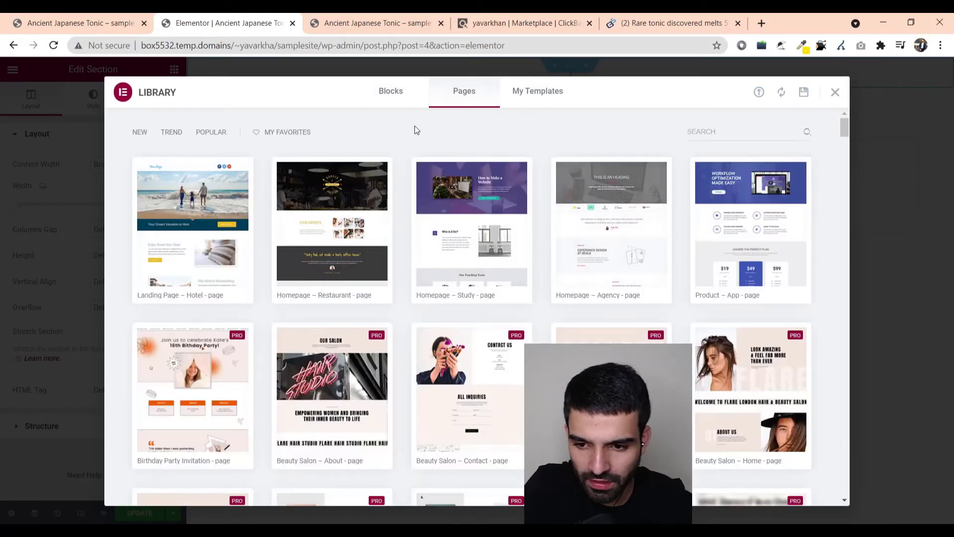
scroll(613, 231, down, 2)
scroll(612, 231, down, 15)
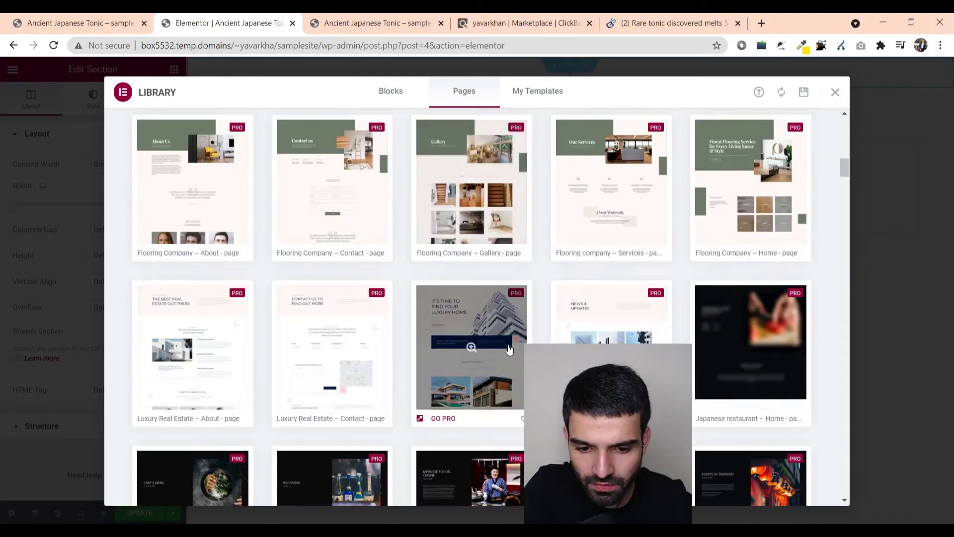
scroll(512, 337, up, 10)
scroll(512, 337, up, 4)
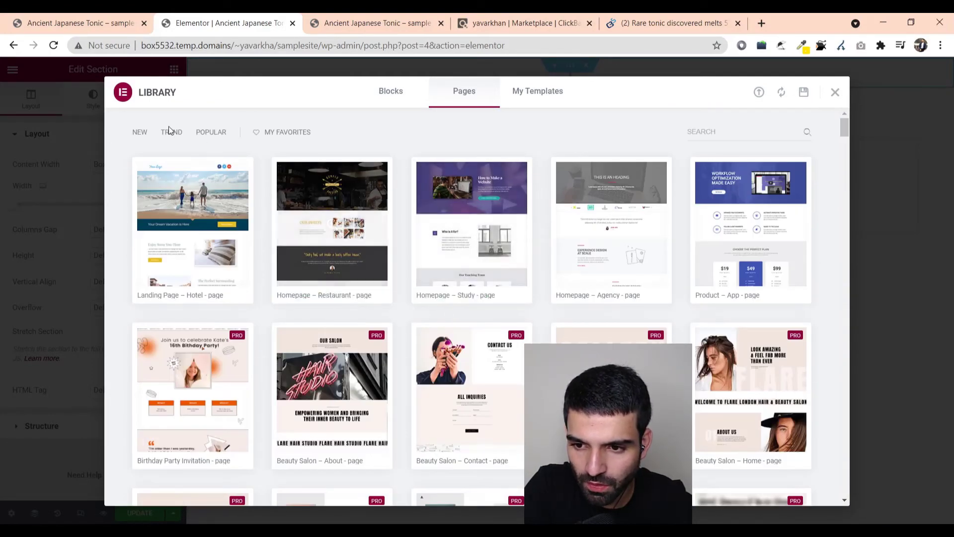
click(836, 93)
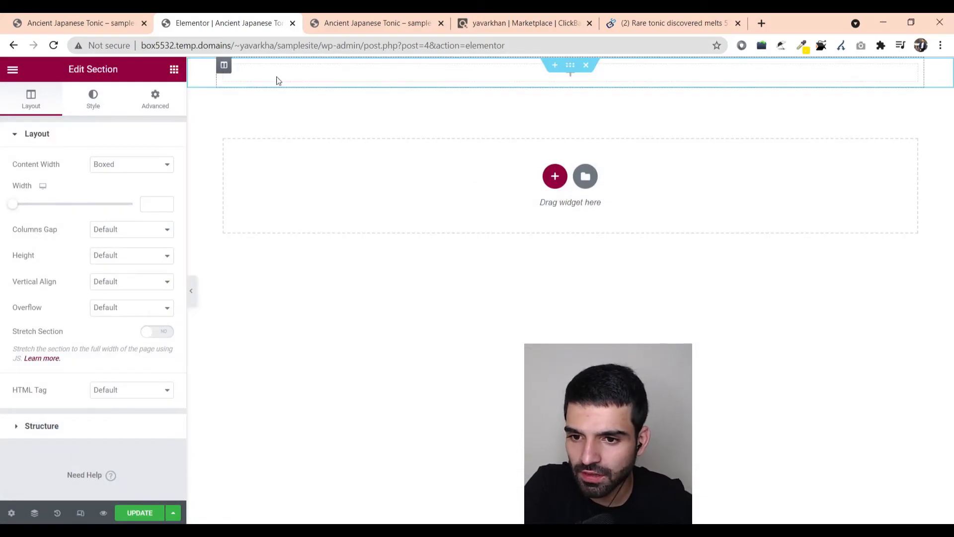
- Add a Heading widget to the top section and center-align it
click(375, 72)
drag(121, 193, 108, 124)
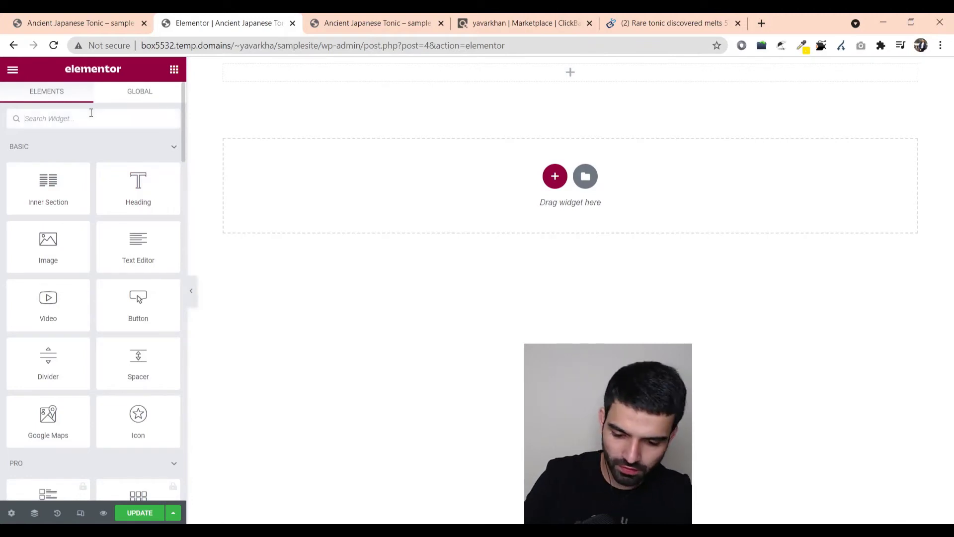
click(91, 118)
text(head)
drag(47, 171, 583, 74)
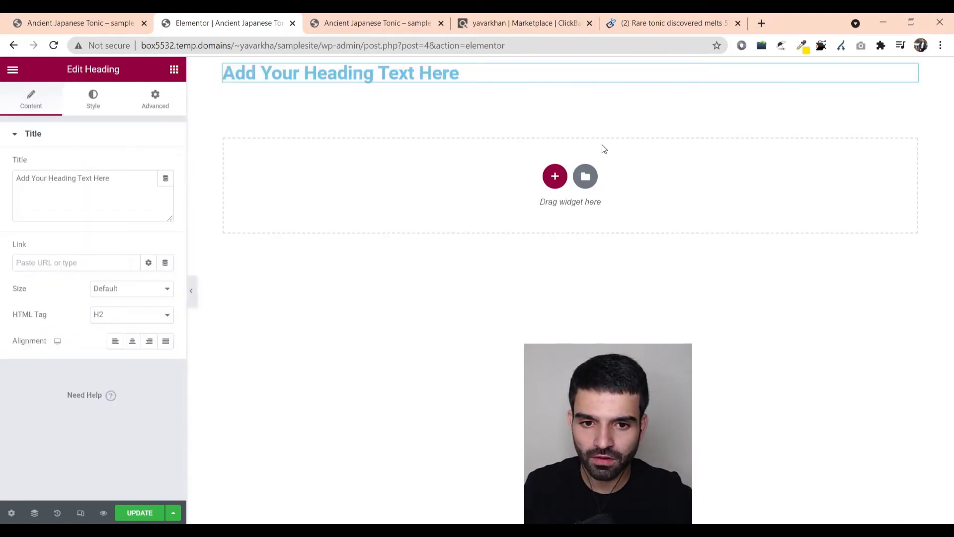
triple_click(425, 78)
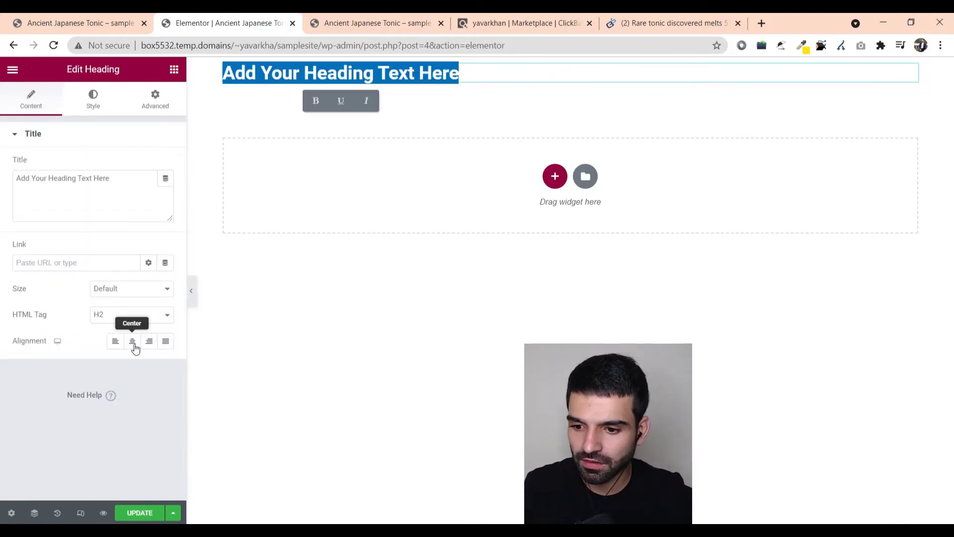
click(133, 341)
- Replace the heading text with the sales-page headline 'Ancient Japanese Tonic Melts 54 LBS Of Fat'
click(616, 23)
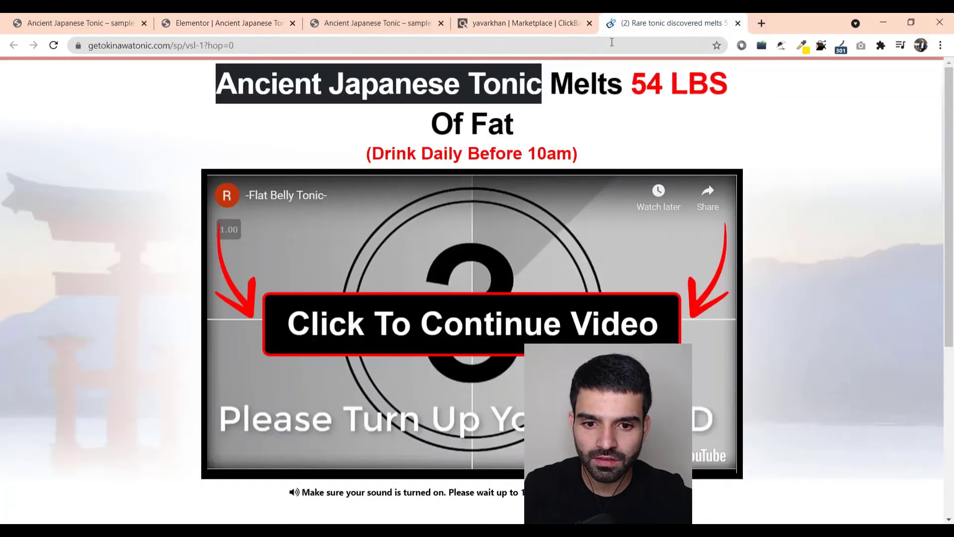
drag(213, 83, 590, 130)
key(ctrl+c)
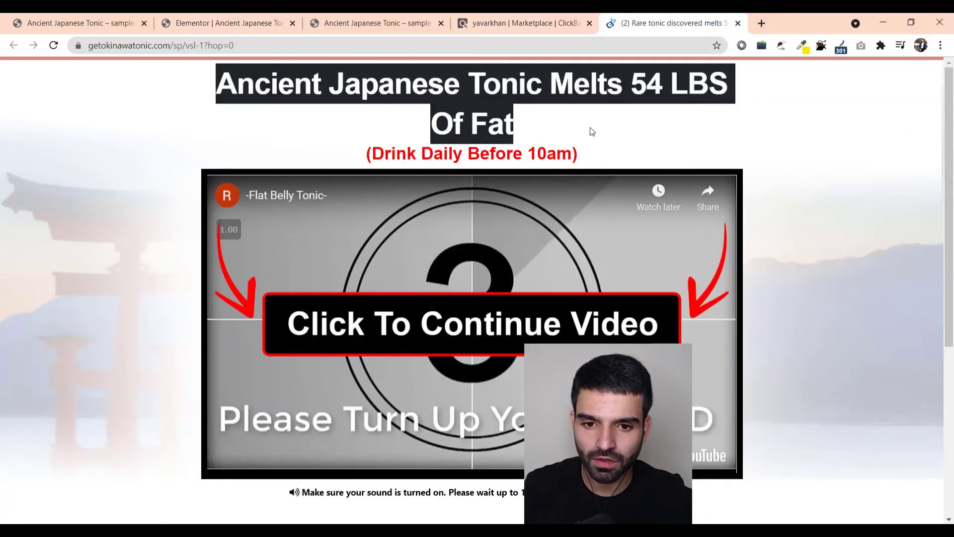
click(223, 23)
click(500, 74)
key(ctrl+a)
key(ctrl+v)
key(ctrl+a)
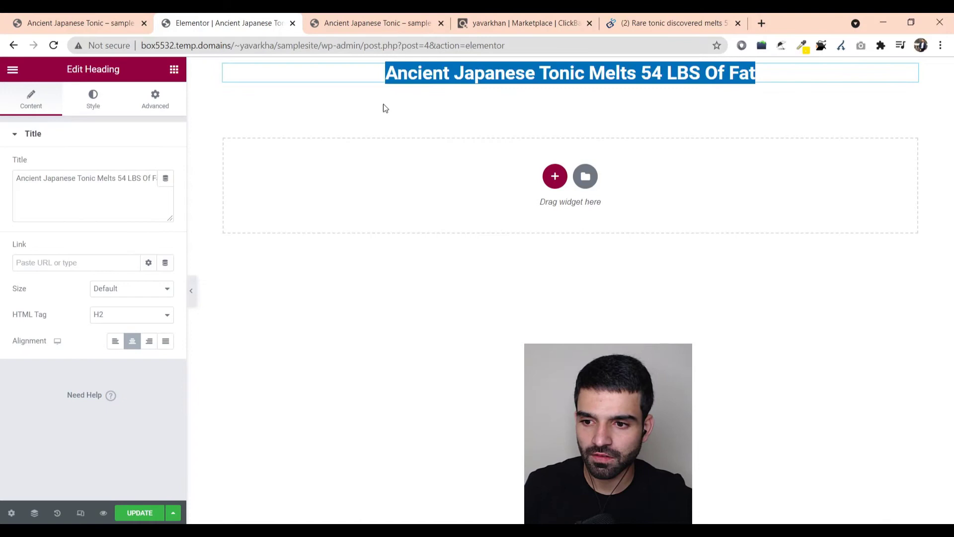
- Set the heading's text colour to black
click(98, 109)
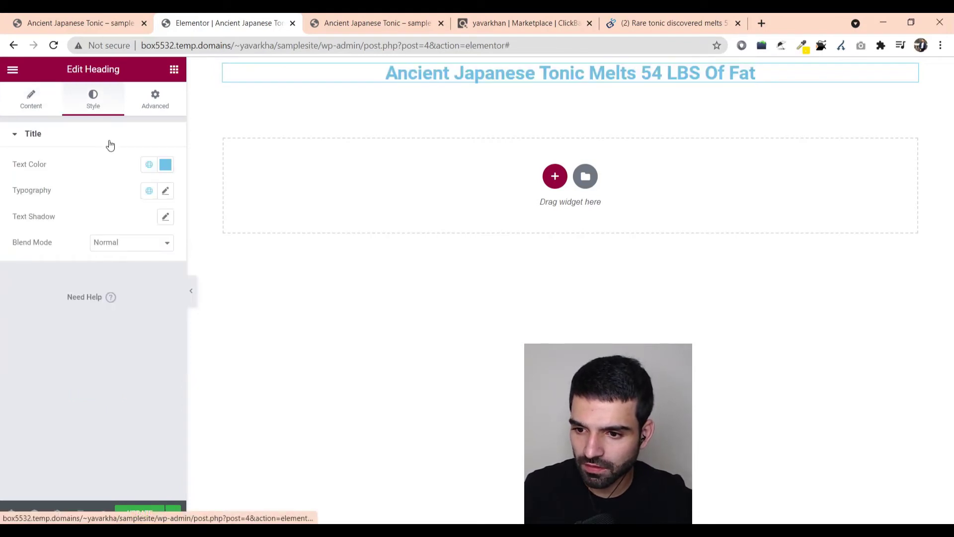
click(165, 164)
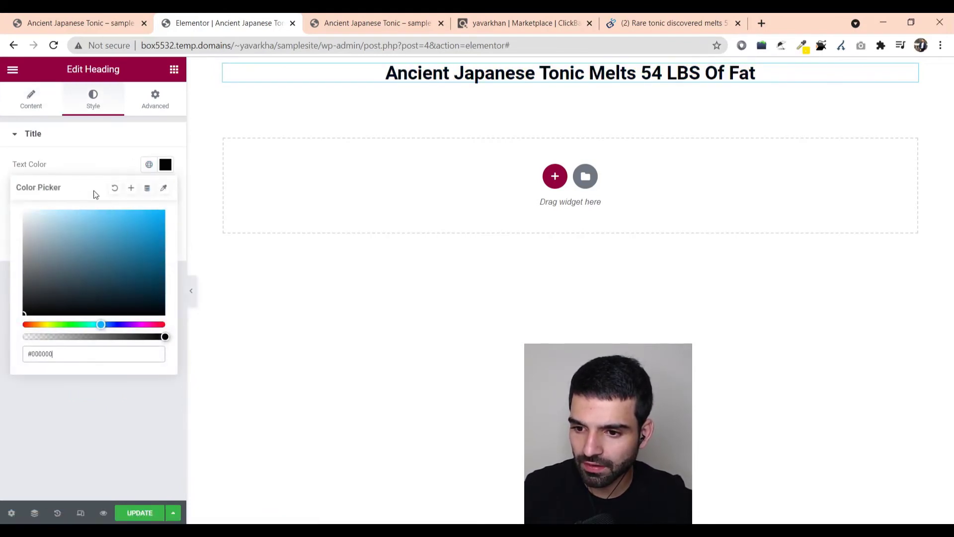
click(86, 155)
- Select the heading's parent section in the Navigator to edit its settings
click(155, 99)
key(ctrl+i)
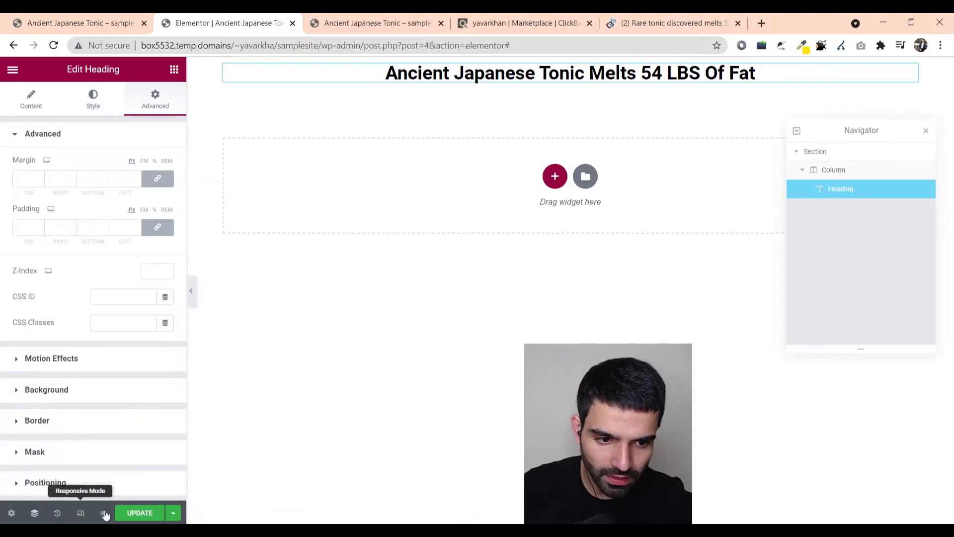
click(821, 152)
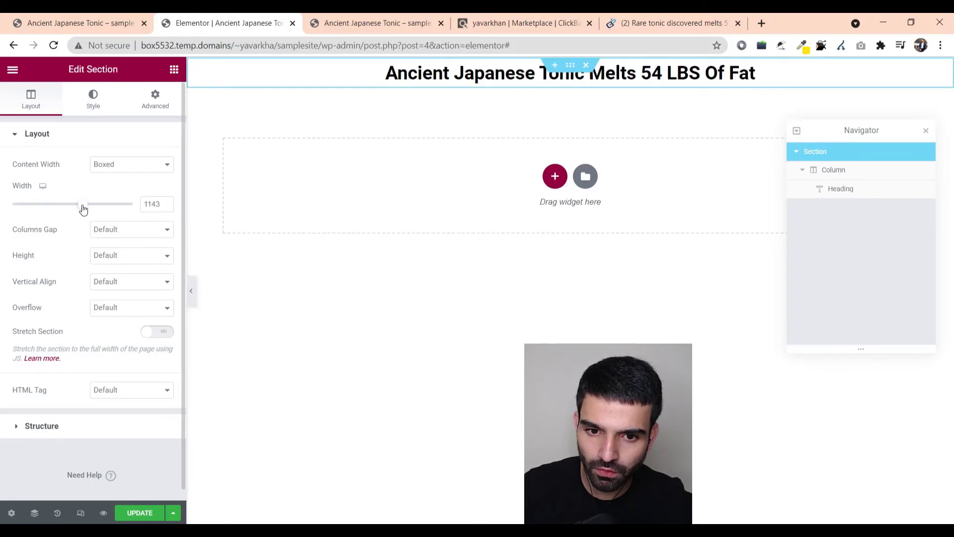
drag(83, 209, 2, 204)
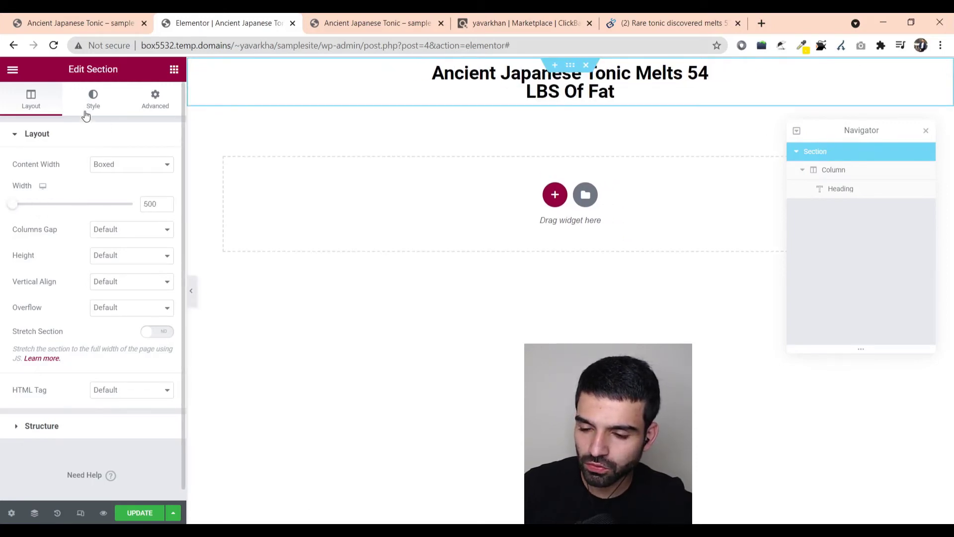
scroll(30, 347, down, 1)
click(10, 422)
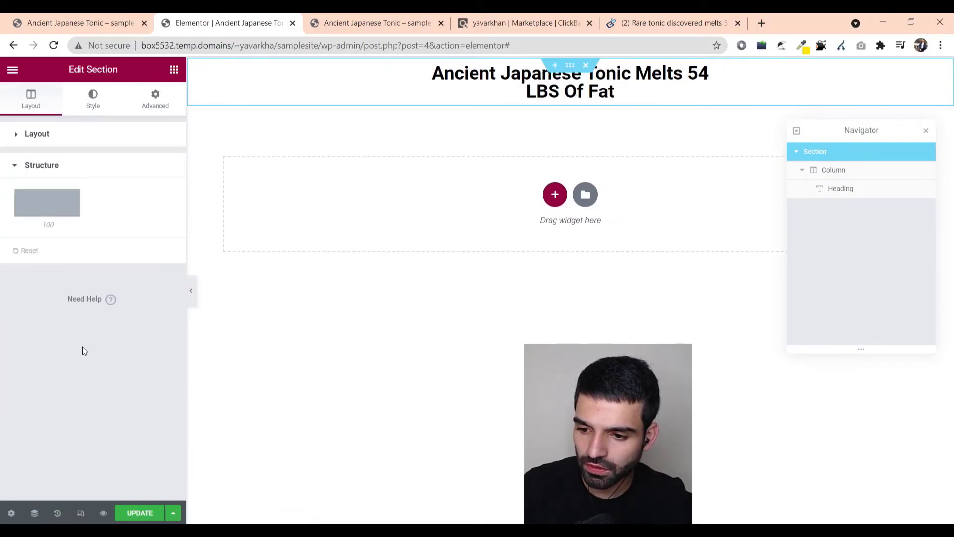
click(92, 108)
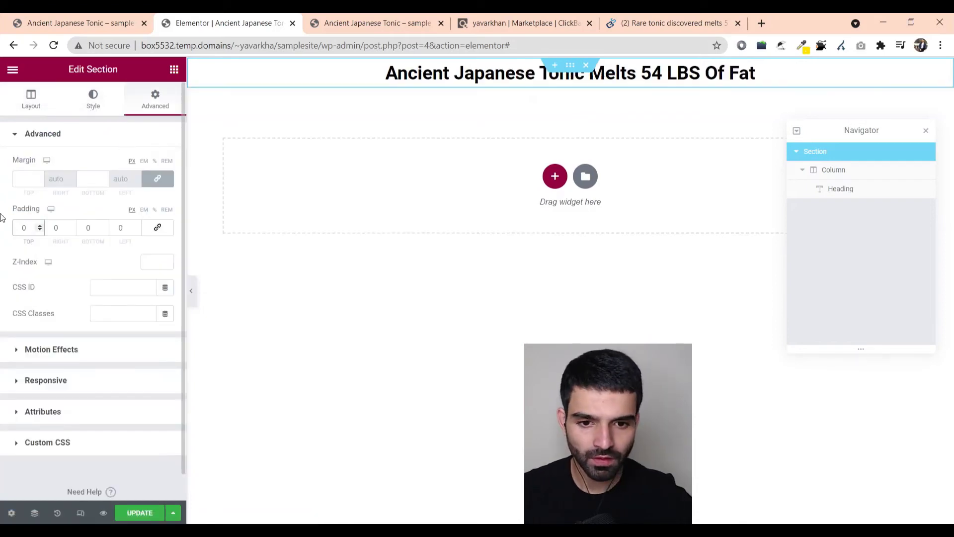
- Give the section 81 px of top padding so the headline sits lower
click(40, 100)
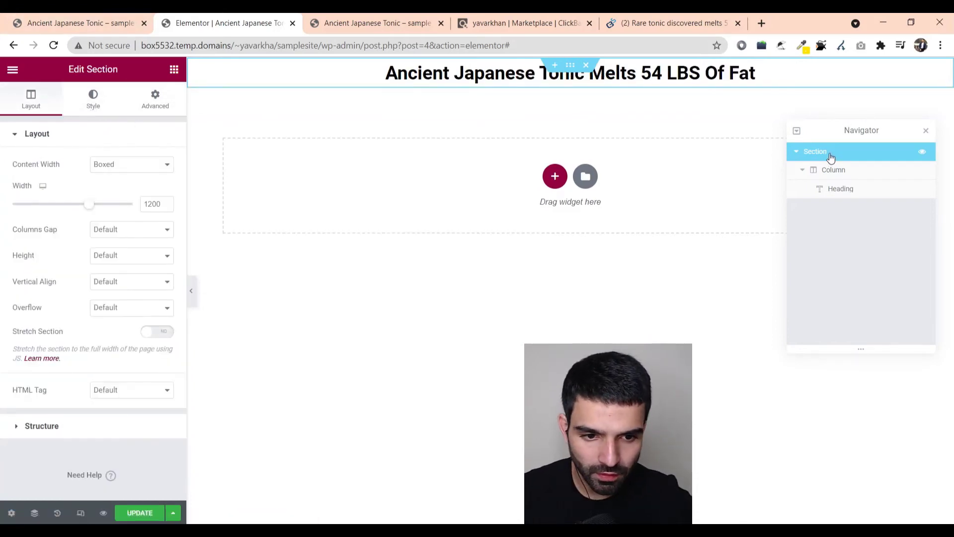
click(155, 100)
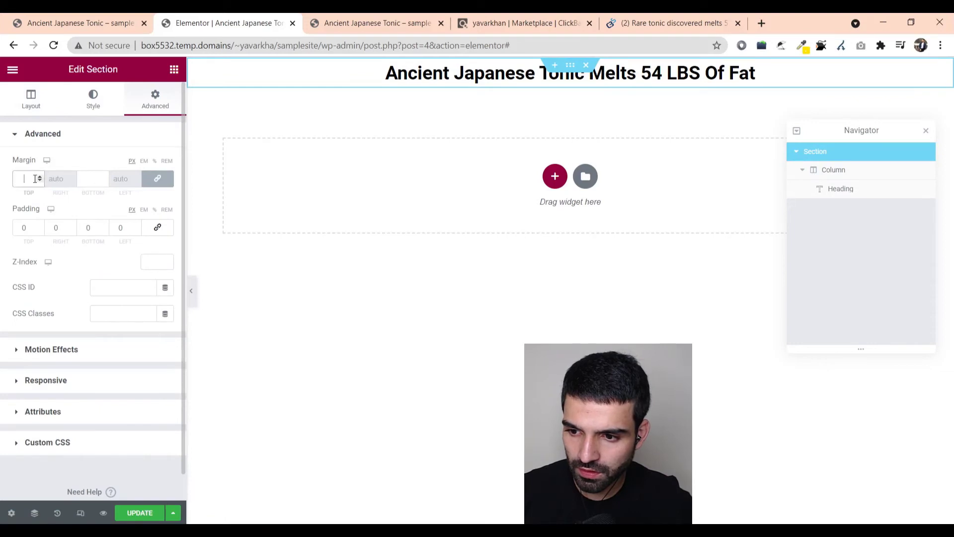
click(38, 227)
key(Up)
key(Up)
key(Up)
key(Up)
key(Up)
key(Up)
key(Up)
key(Up)
key(Up)
key(Up)
key(Up)
key(Up)
key(Up)
key(Up)
key(Up)
key(Up)
key(Up)
key(Up)
key(Up)
key(Up)
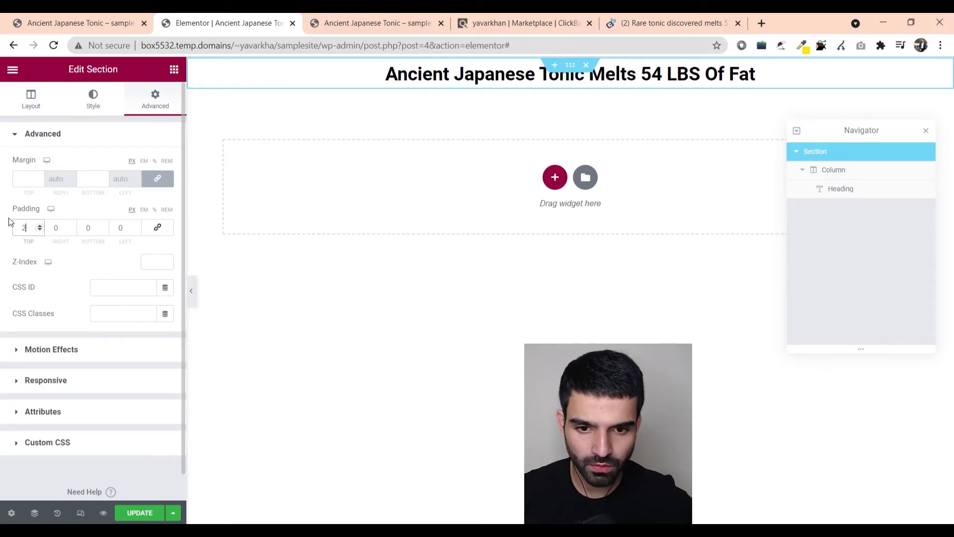
key(Up)
key(Up)
key(Up)
key(Up)
key(Up)
key(Up)
key(Up)
key(Up)
key(Up)
key(Up)
key(Up)
key(Up)
key(Up)
key(Up)
key(Up)
key(Up)
key(Up)
key(Up)
key(Up)
key(Up)
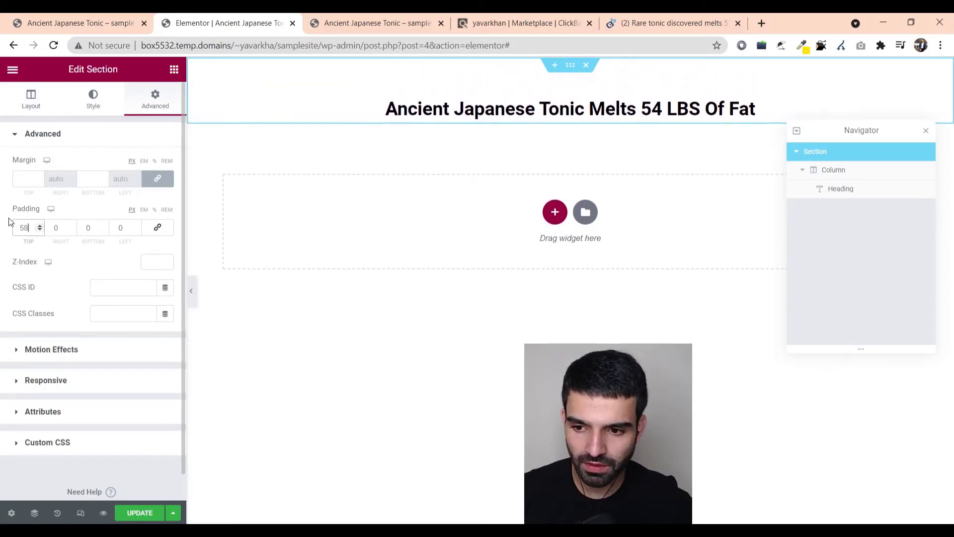
click(838, 177)
click(820, 189)
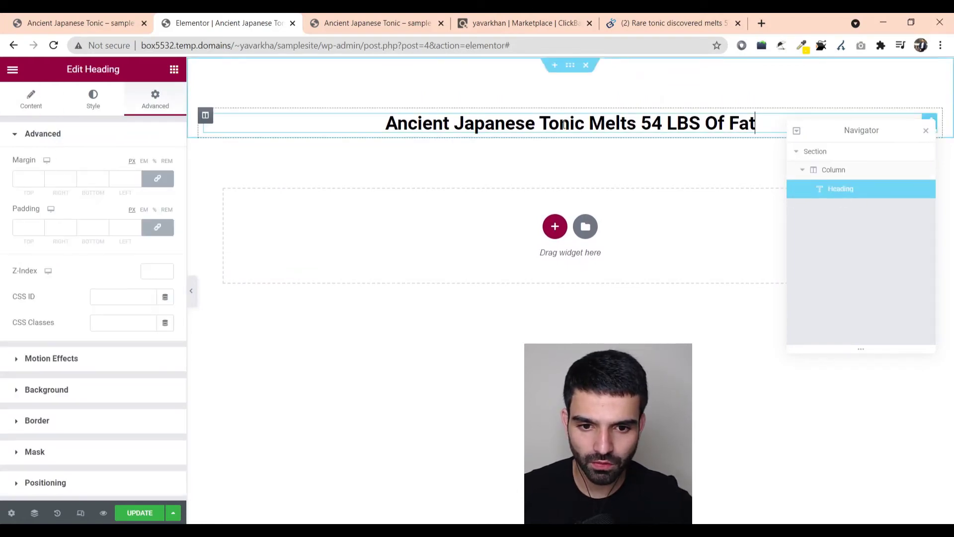
- Add an Image widget directly below the headline
click(204, 117)
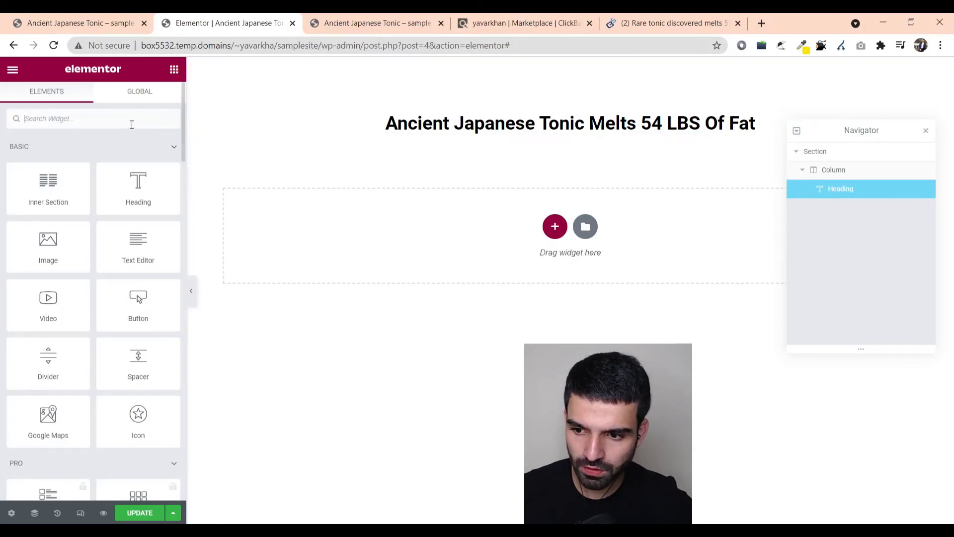
drag(48, 244, 588, 135)
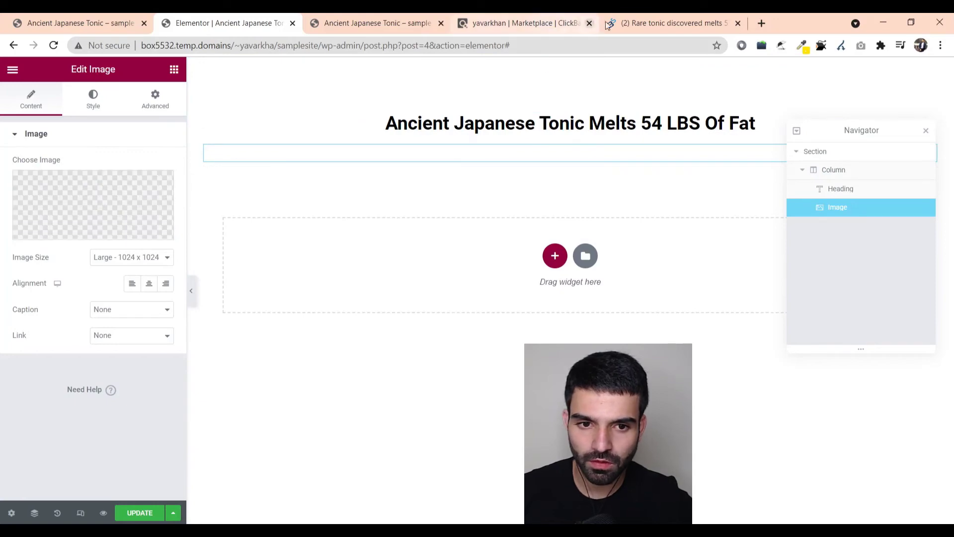
click(646, 23)
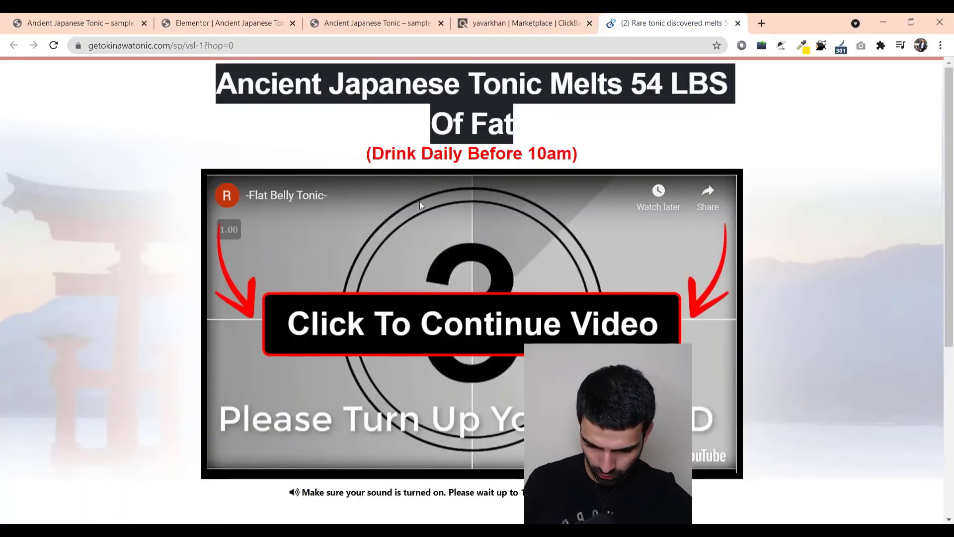
- Launch Snipping Tool and capture the sales video area as a screenshot
key(super)
text(sn)
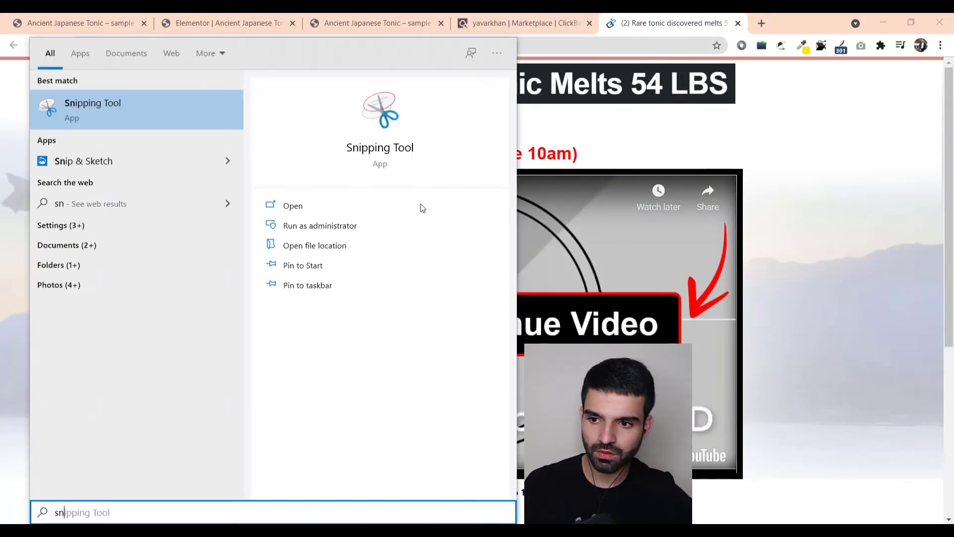
key(Return)
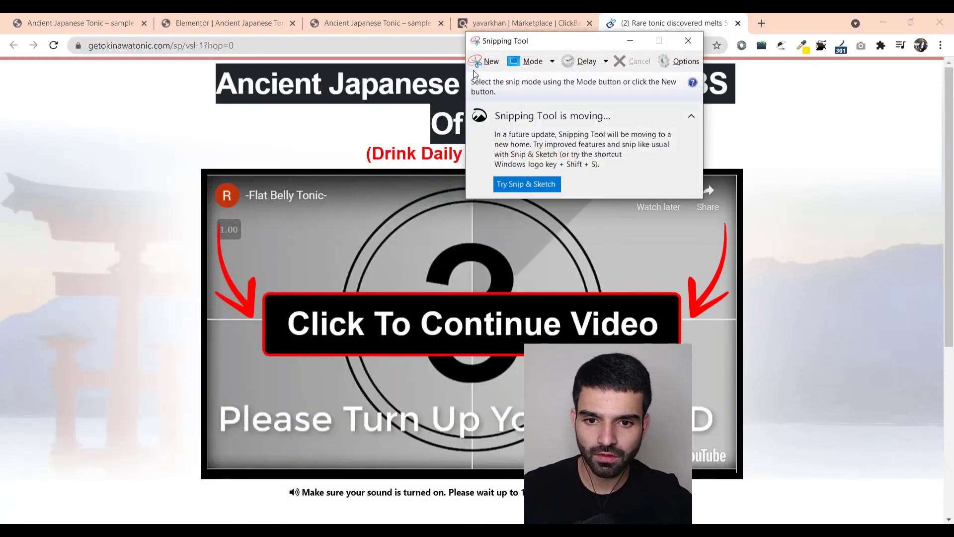
click(476, 63)
drag(192, 160, 747, 480)
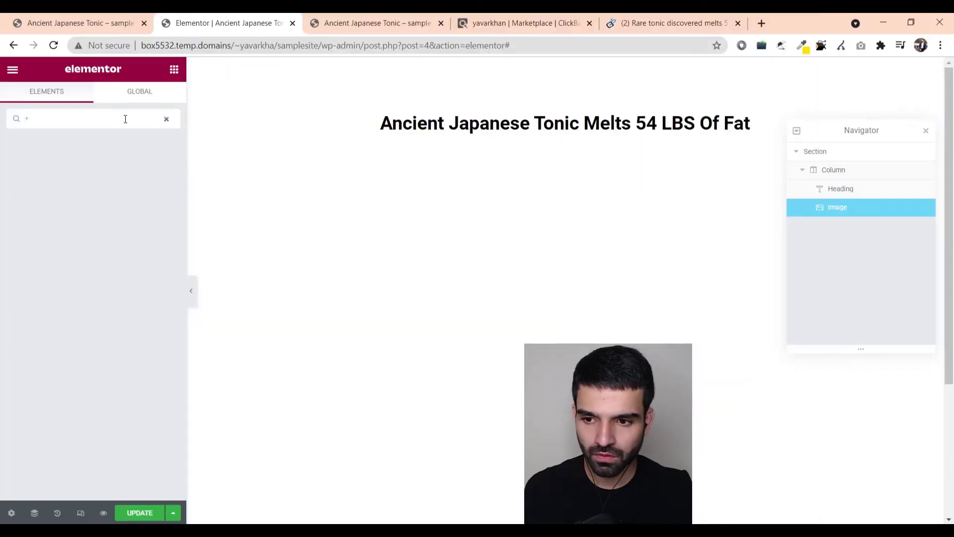
- Add a centered, Extra Large Button widget below the video image
key(BackSpace)
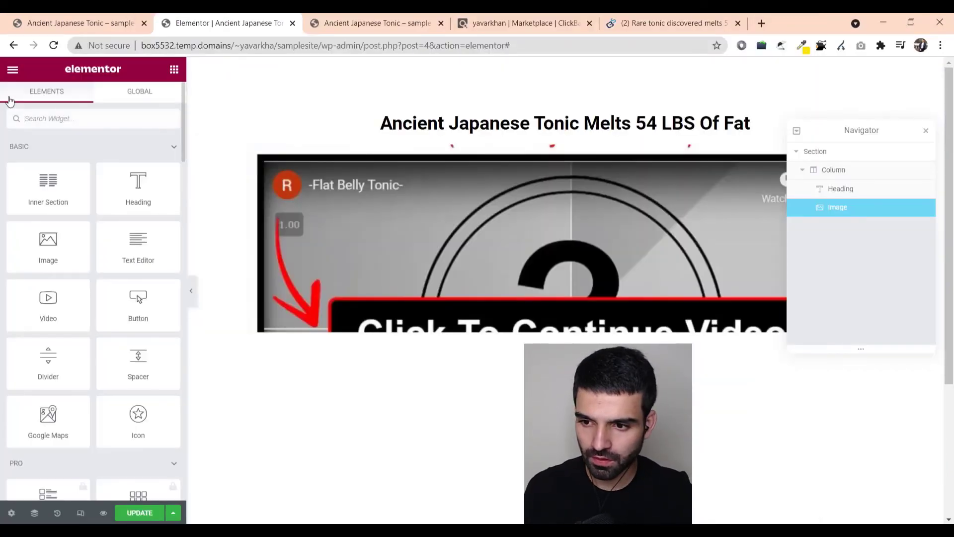
text(but)
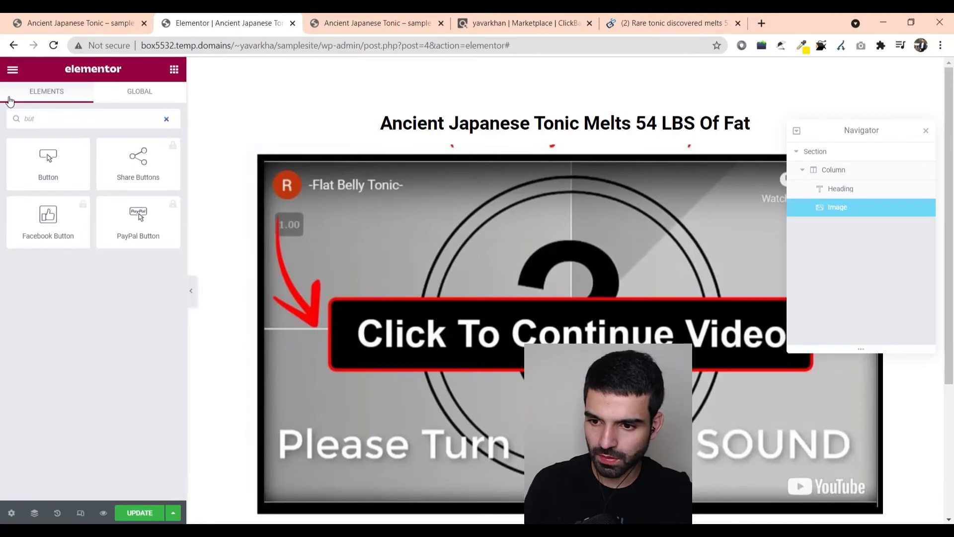
scroll(564, 288, down, 3)
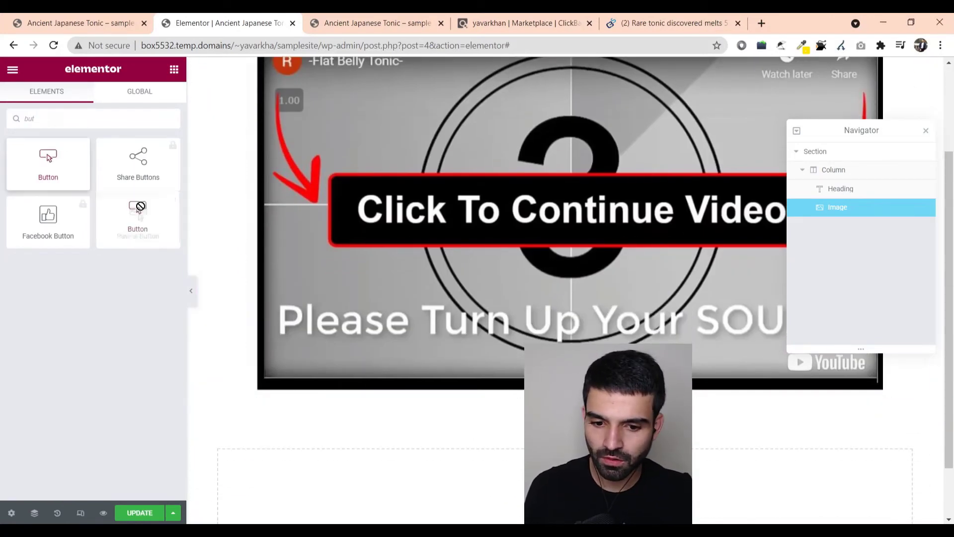
drag(564, 288, 837, 288)
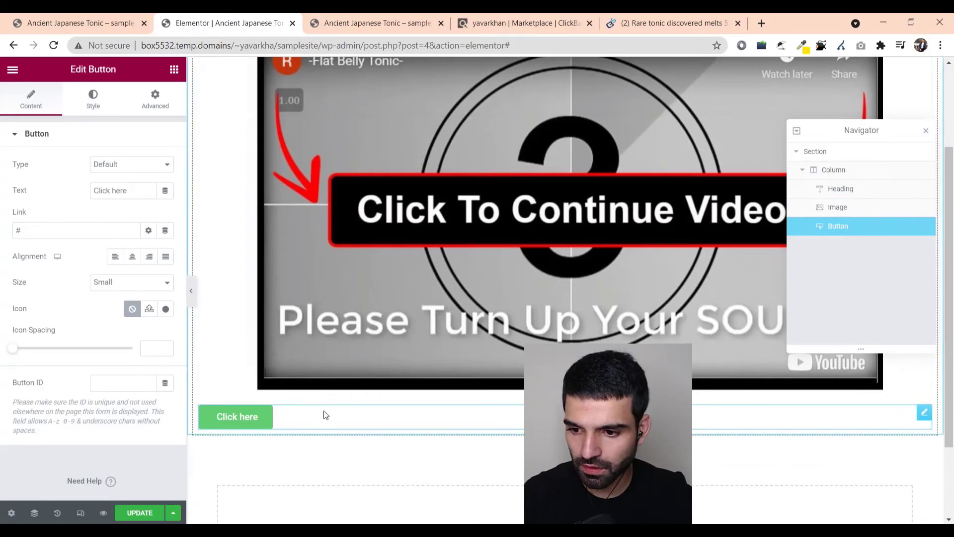
click(132, 257)
click(142, 282)
click(138, 338)
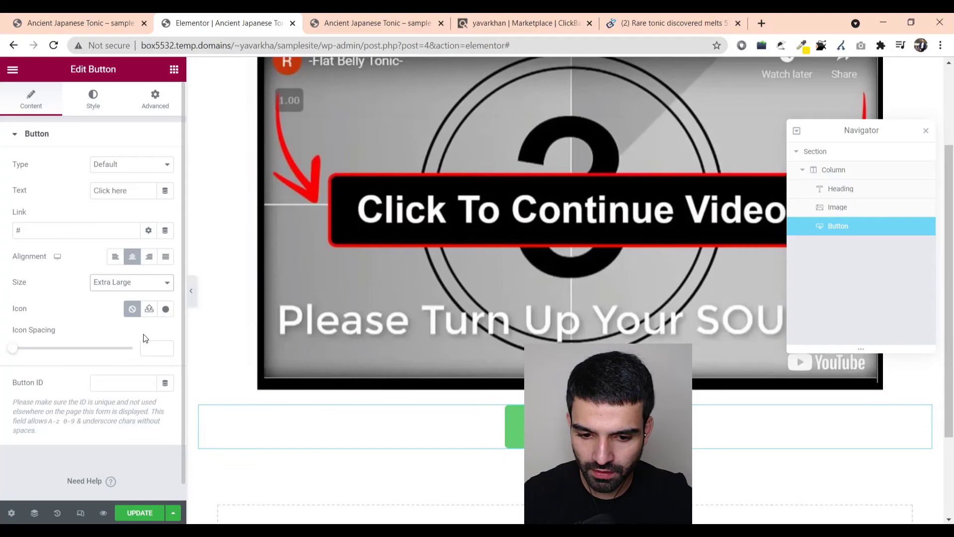
- Adjust the button background colour, trying red #FF0000 then a pale pink
click(93, 102)
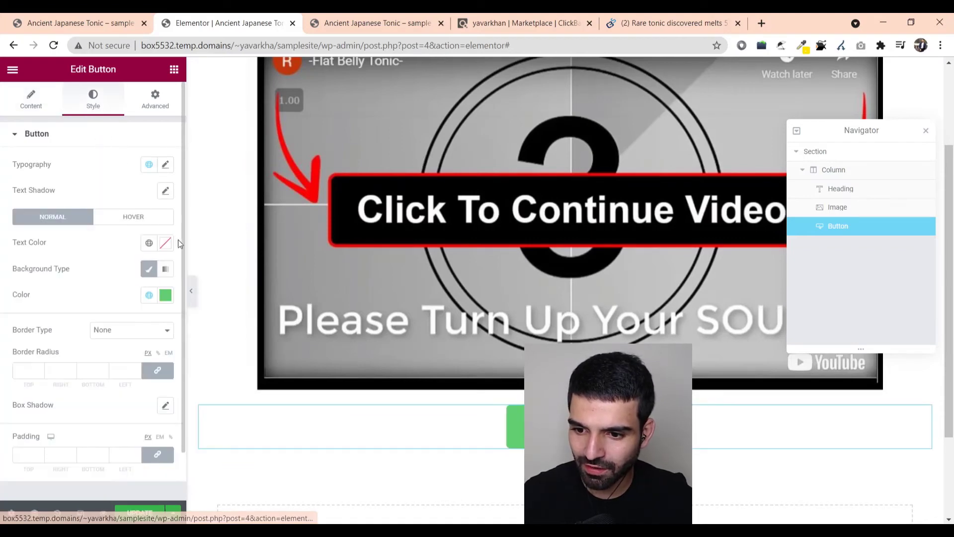
click(165, 296)
click(69, 418)
click(105, 455)
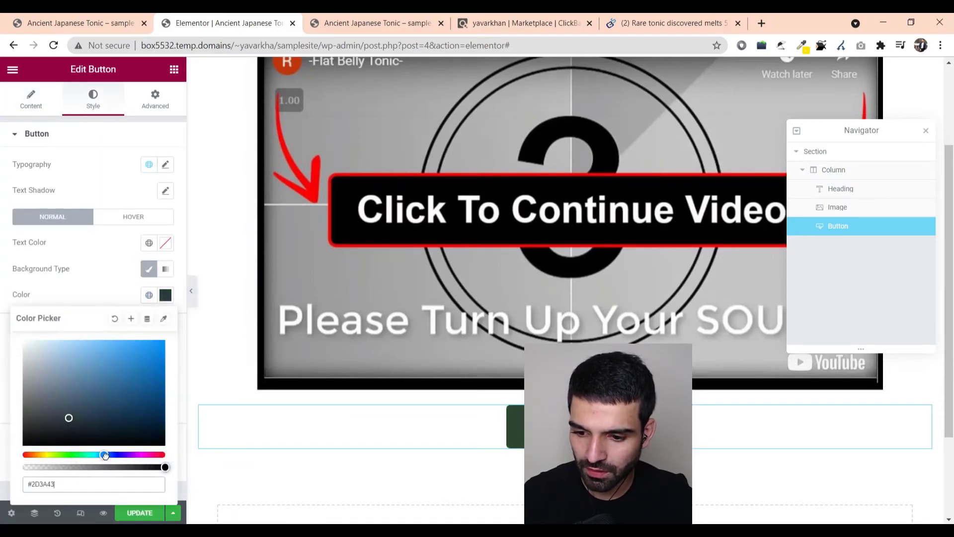
drag(104, 455, 165, 455)
click(164, 342)
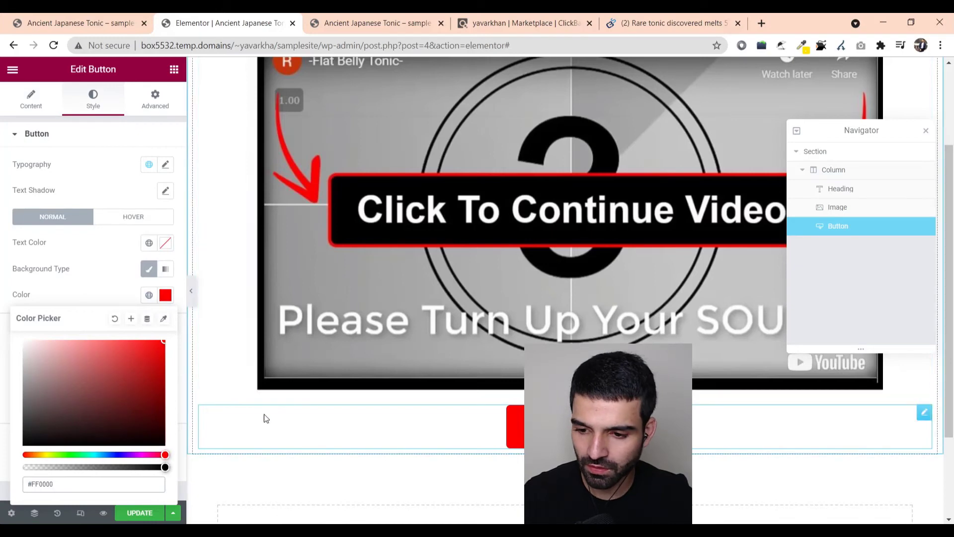
click(31, 341)
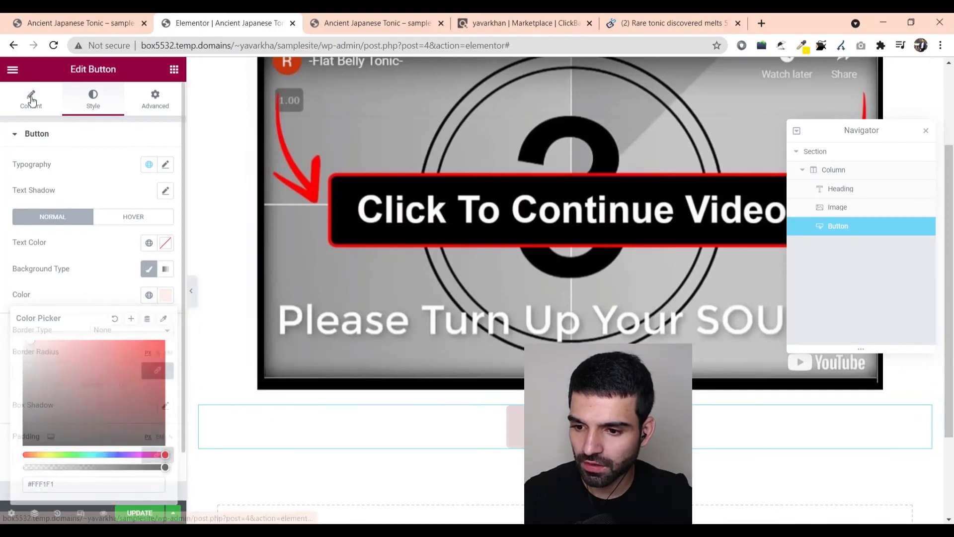
- Insert an icon into the button and update the page
click(31, 100)
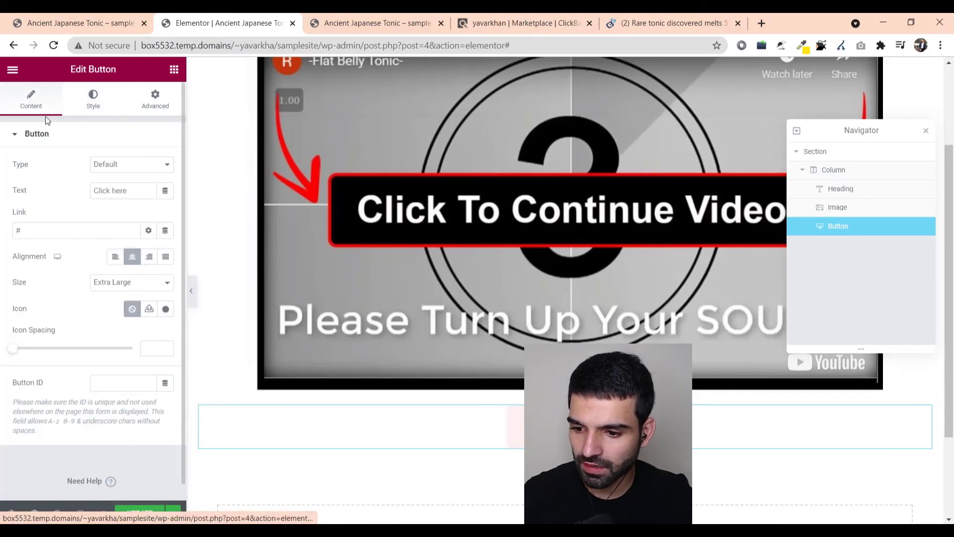
click(165, 309)
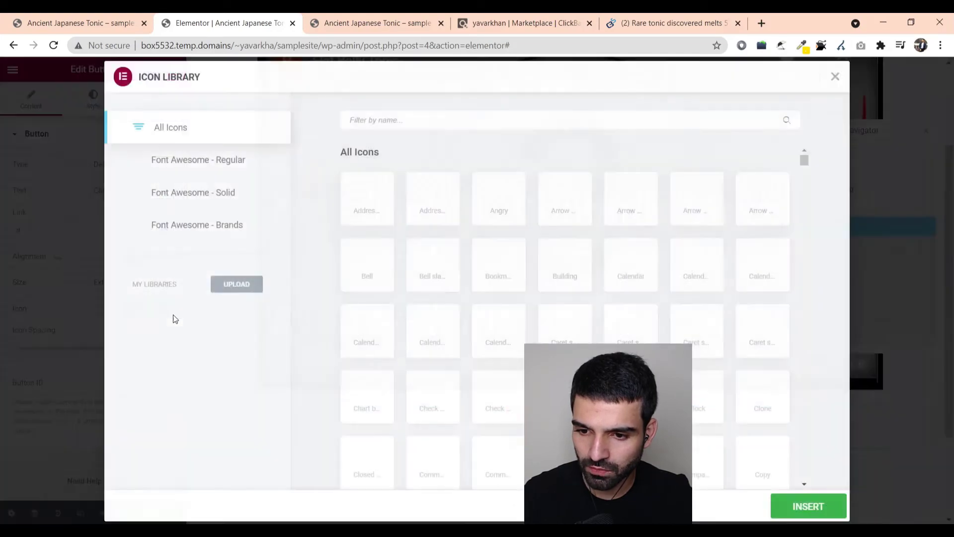
click(832, 494)
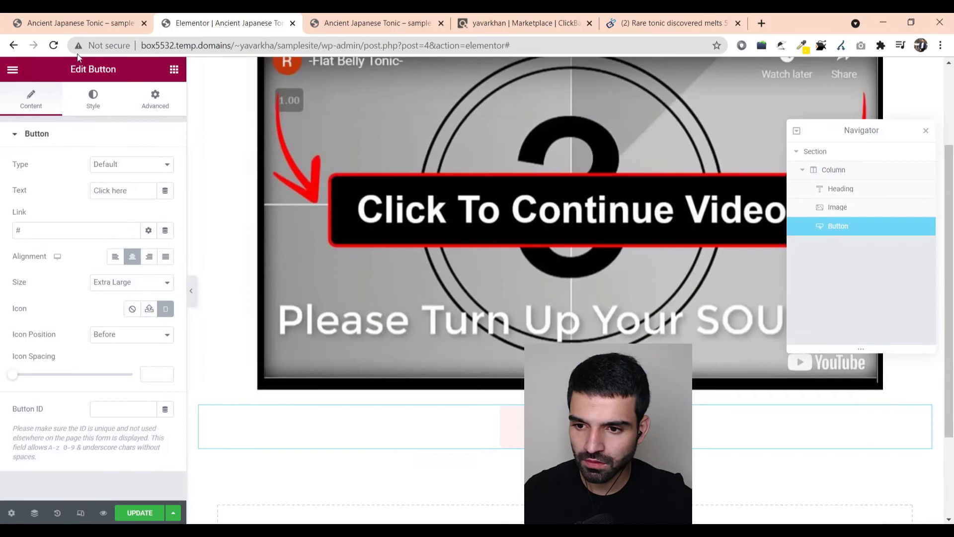
click(154, 104)
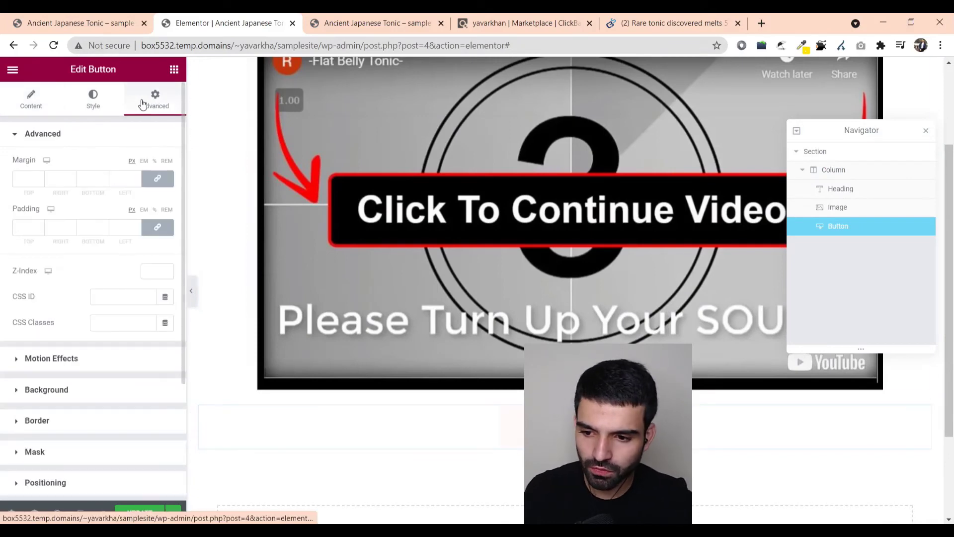
click(27, 99)
scroll(138, 472, down, 1)
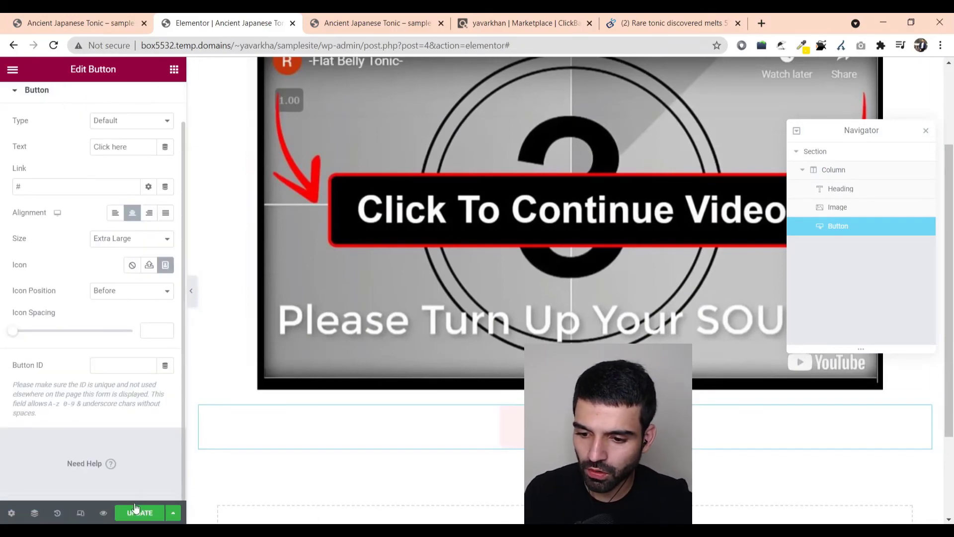
click(137, 515)
- Generate and copy the Okinawa Flat Belly Tonic HopLink in ClickBank, then return to Elementor
click(516, 22)
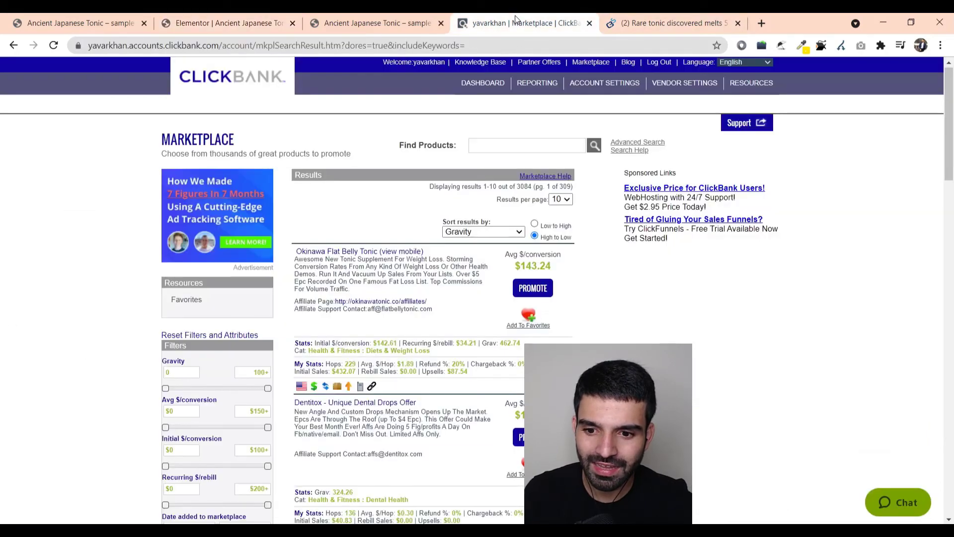
click(533, 288)
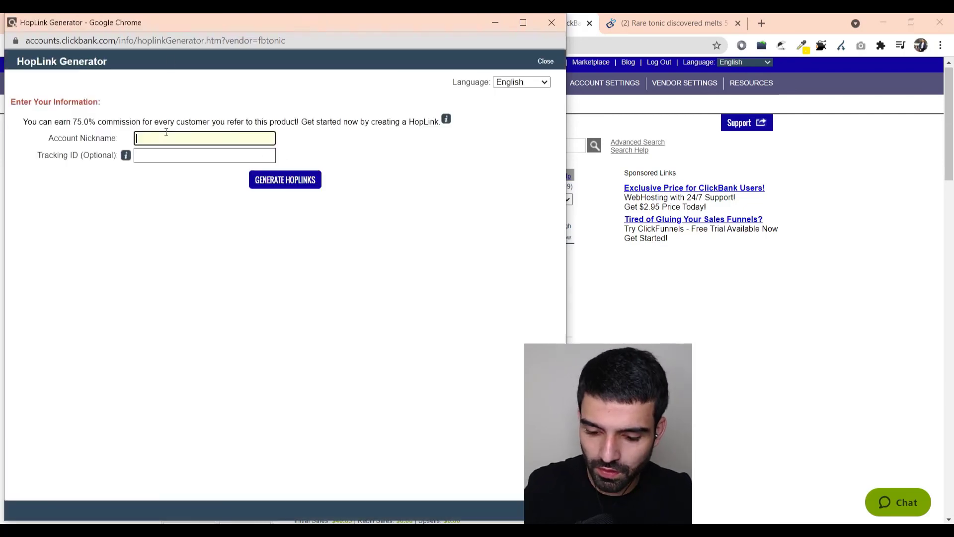
click(264, 177)
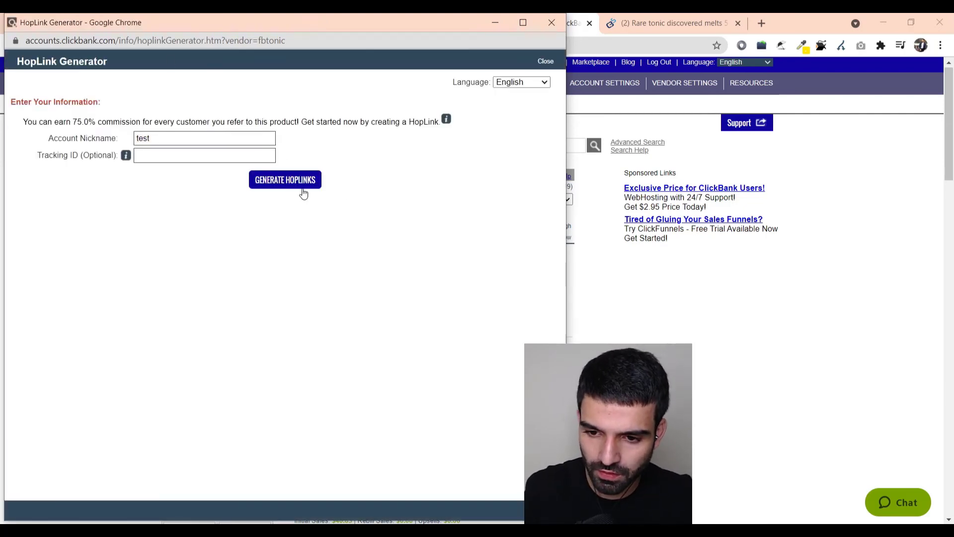
click(506, 269)
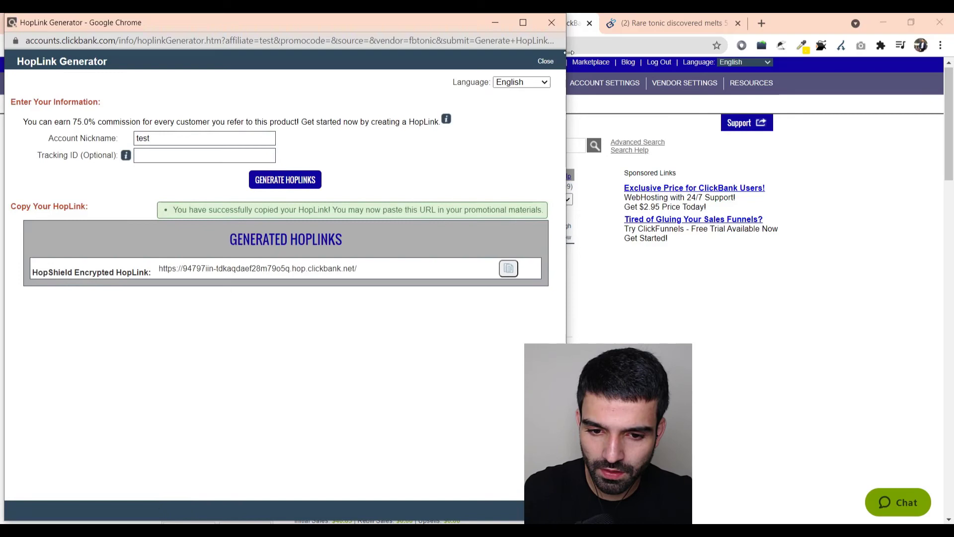
click(551, 23)
click(80, 22)
click(223, 23)
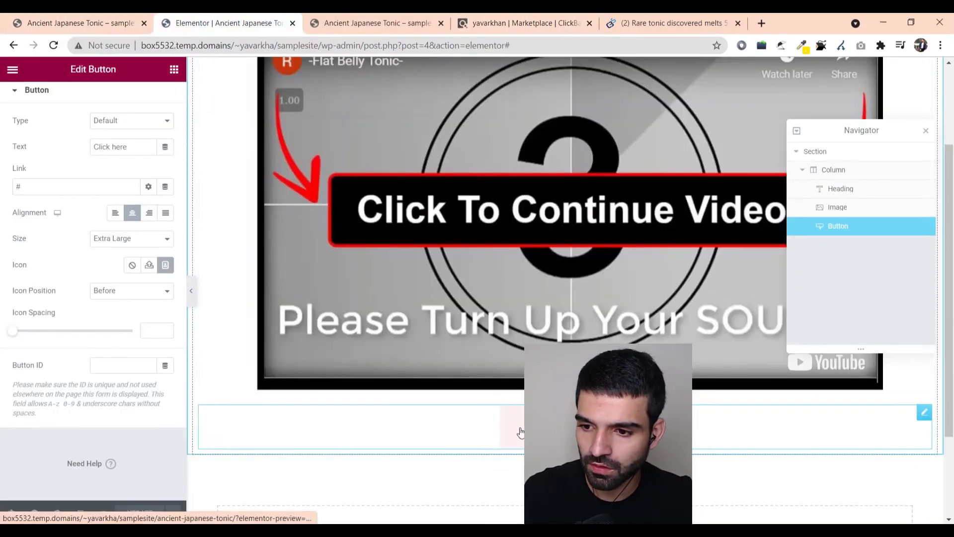
- Paste the copied HopLink into the button's Link field
double_click(18, 187)
key(ctrl+v)
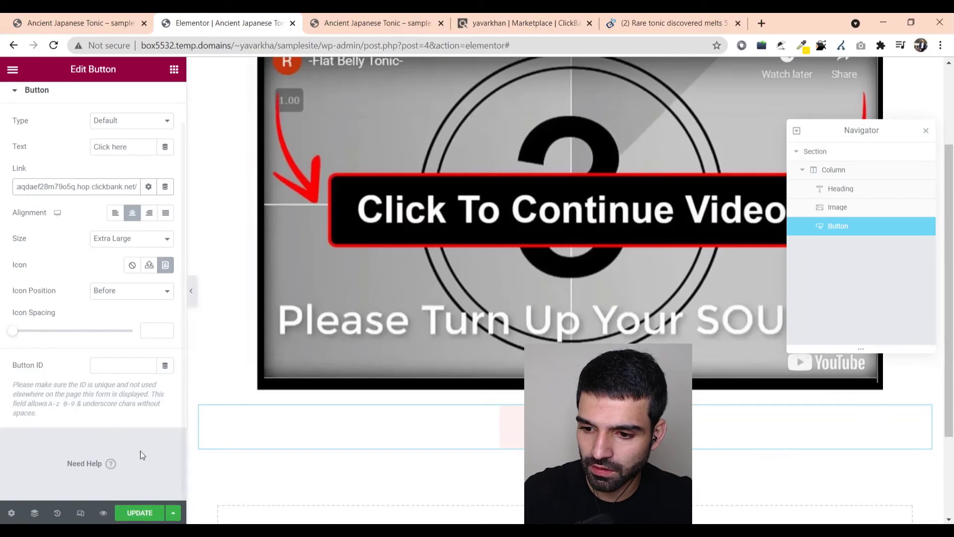
scroll(141, 451, up, 2)
- Make the button background solid red #FF0000 and update the page
click(92, 101)
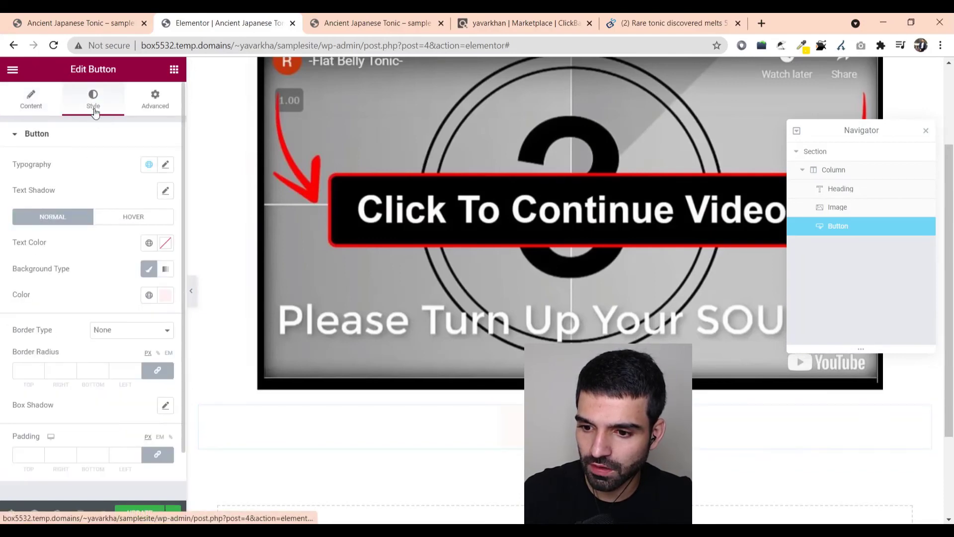
click(165, 295)
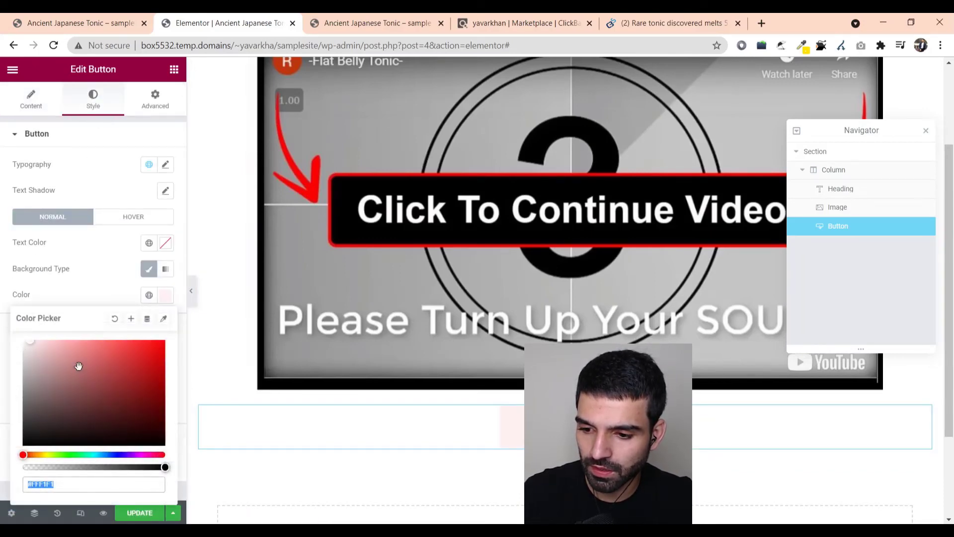
drag(79, 365, 169, 337)
click(244, 403)
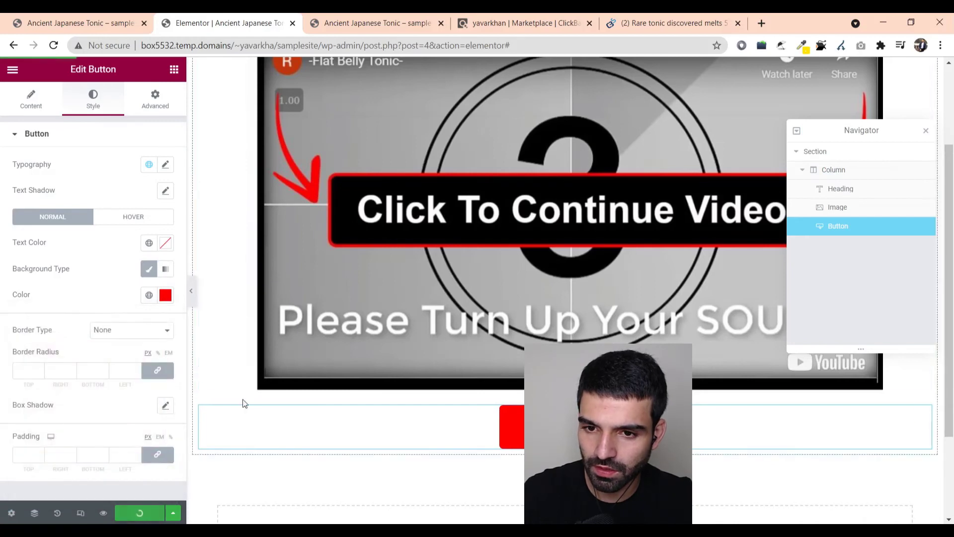
- Copy the live landing page's URL and load it in a new Incognito window
key(ctrl+Tab)
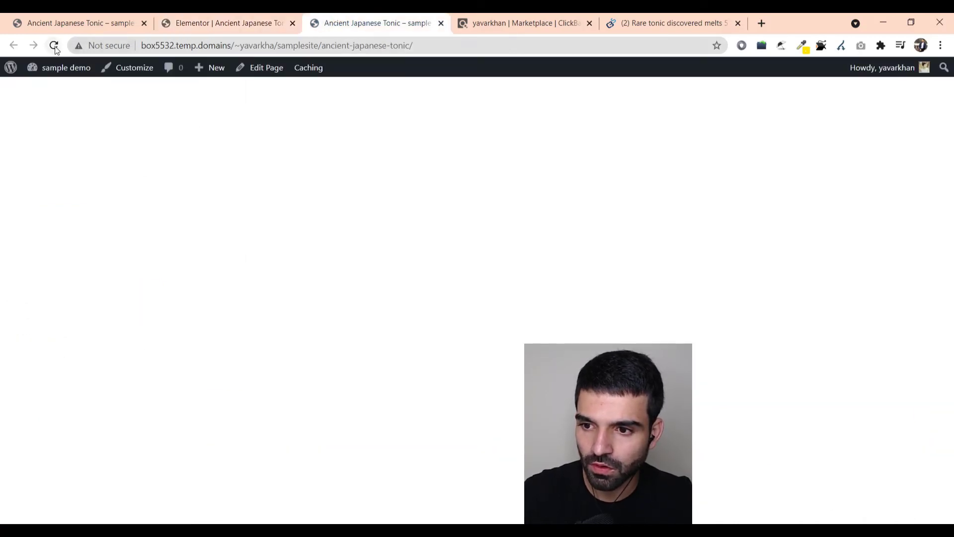
click(357, 44)
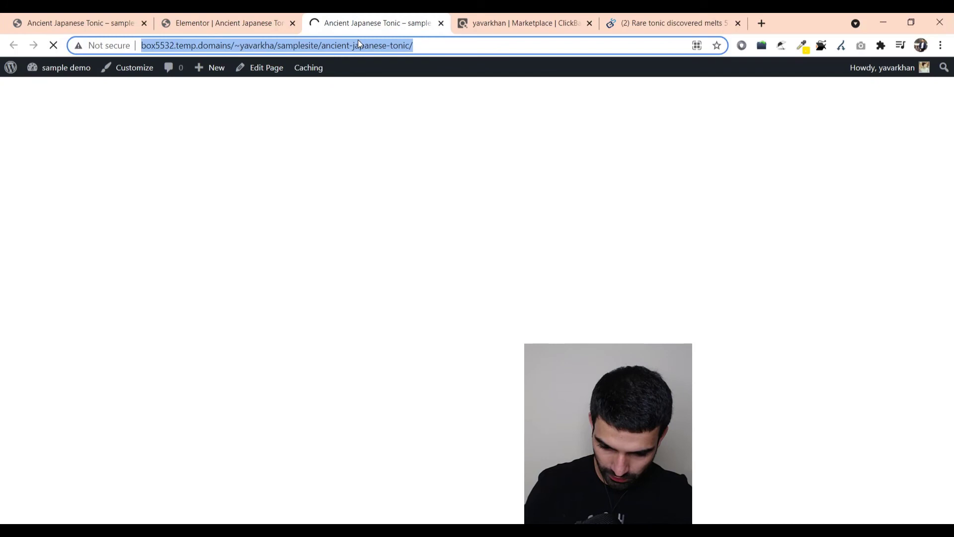
key(ctrl+c)
key(ctrl+shift+n)
key(ctrl+v)
key(Return)
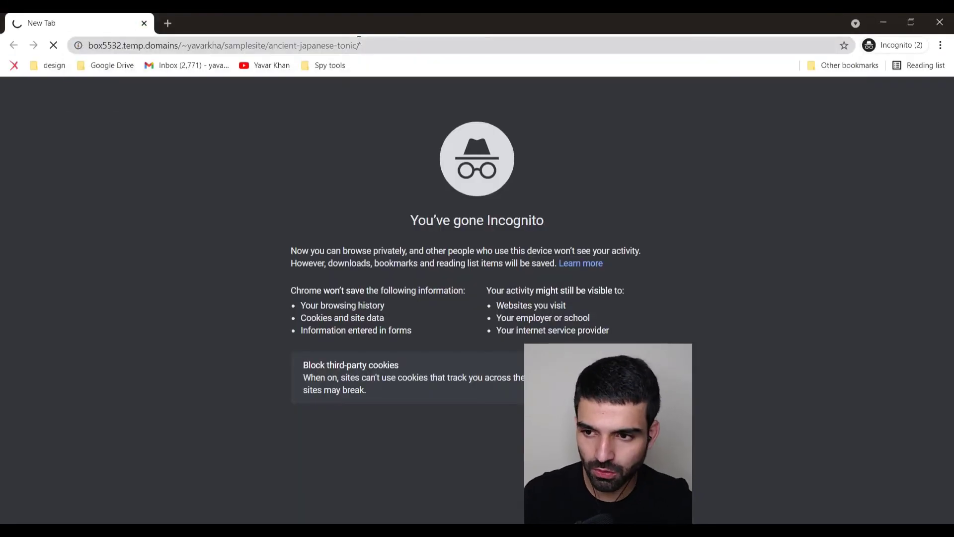
scroll(433, 182, up, 1)
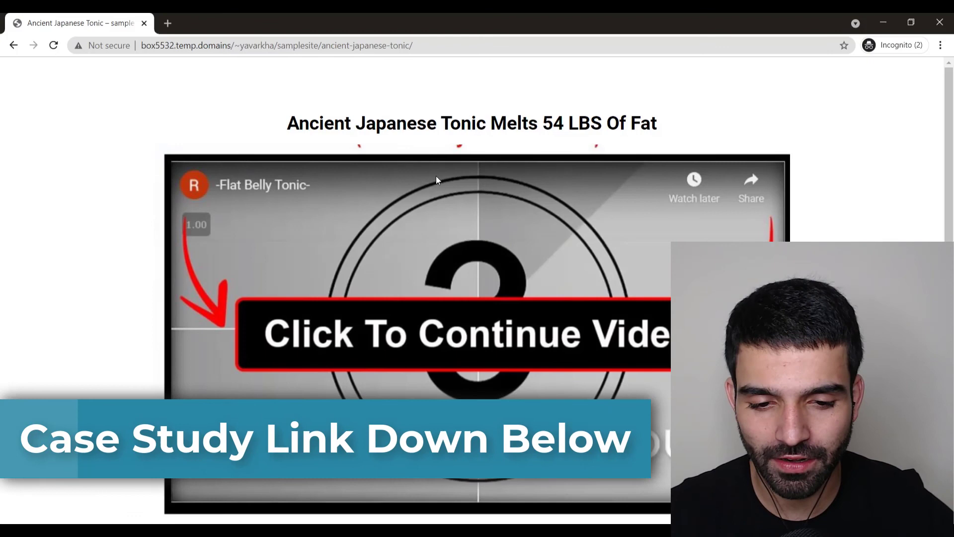
scroll(503, 255, down, 1)
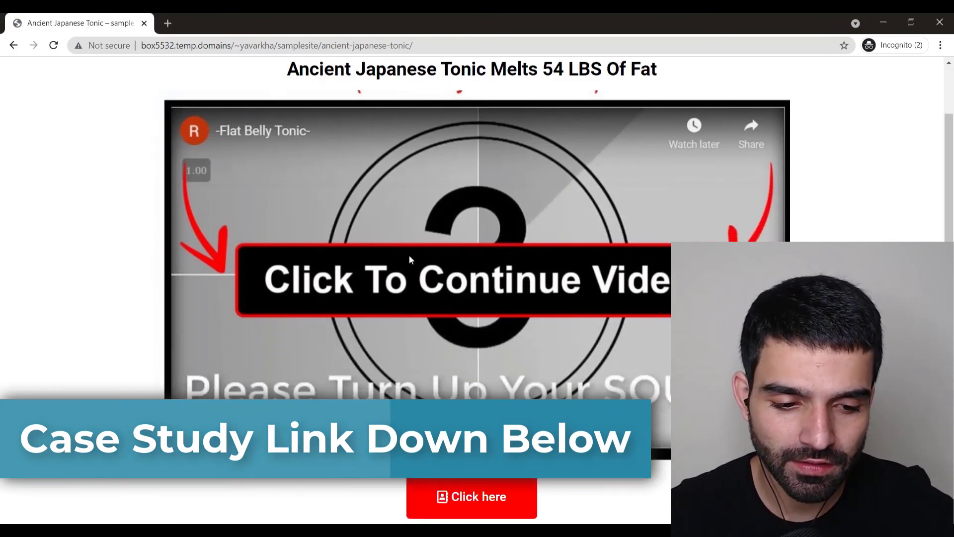